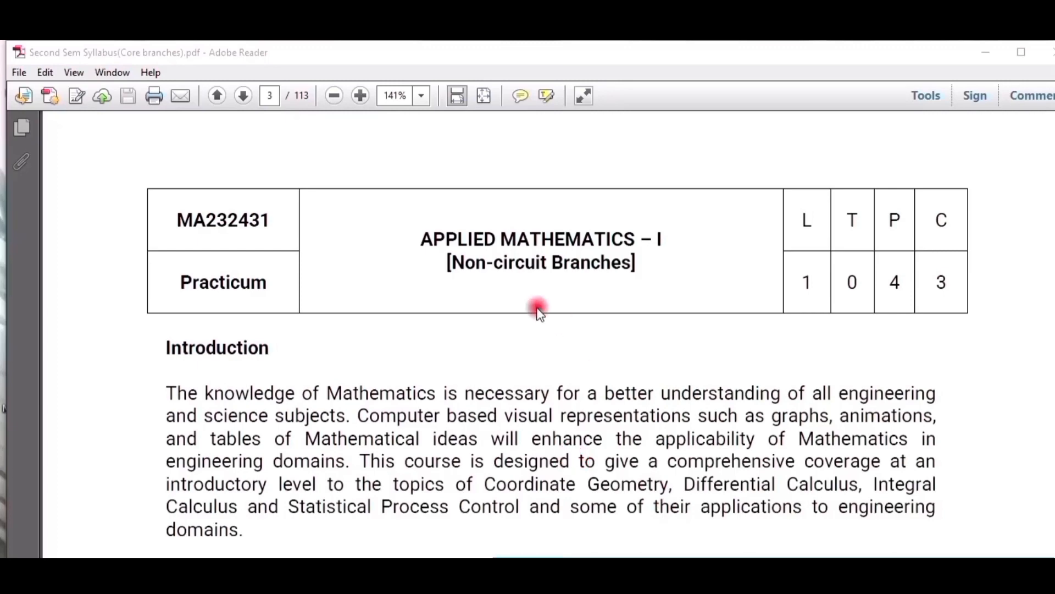
- Look through the Applied Mathematics – I syllabus from its title to the practical exercise Ex-3
drag(418, 237, 672, 240)
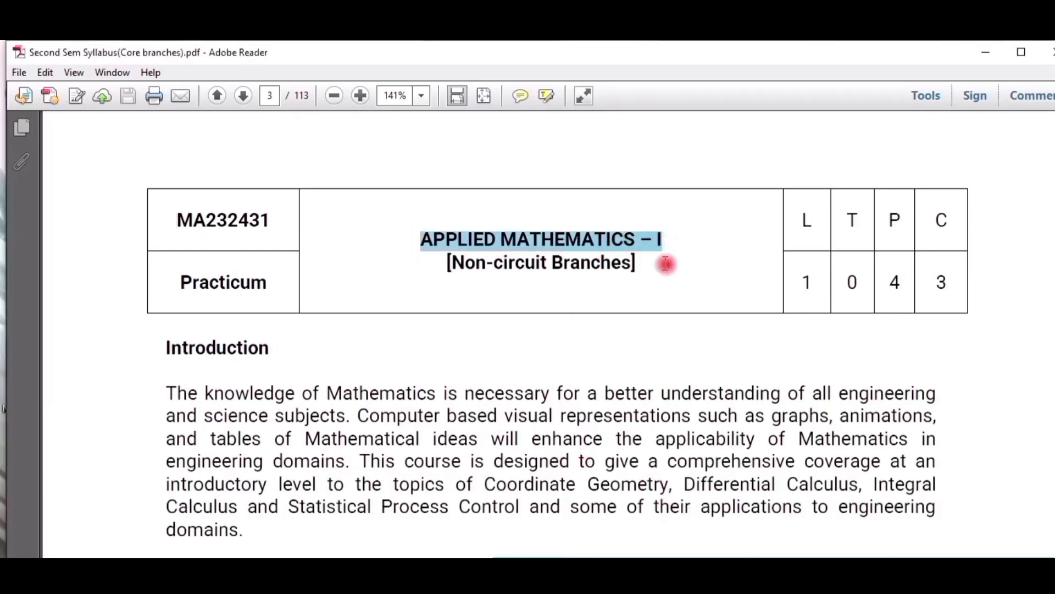
scroll(663, 265, down, 15)
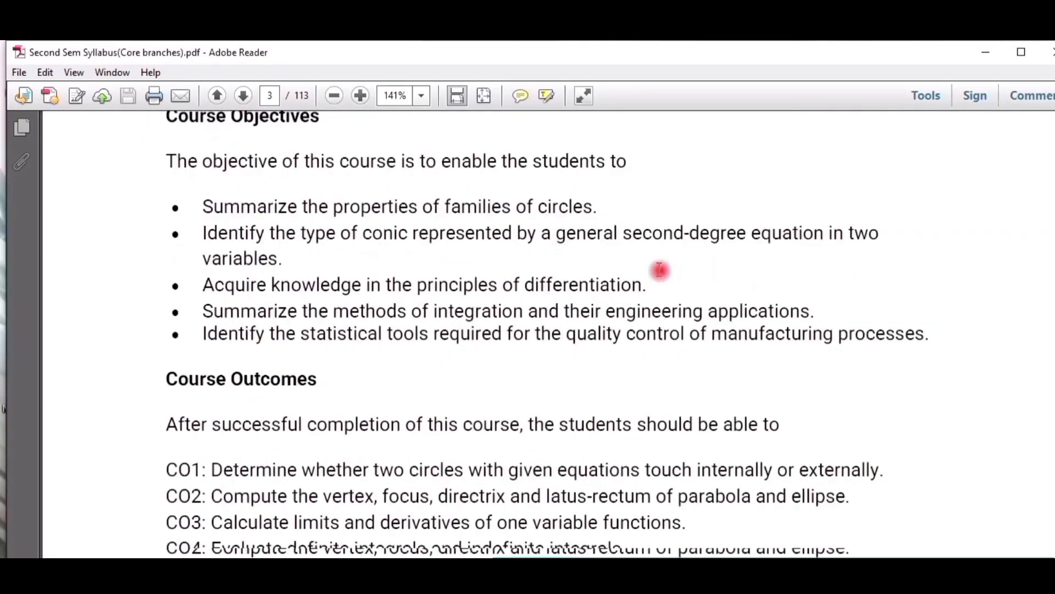
scroll(658, 286, down, 15)
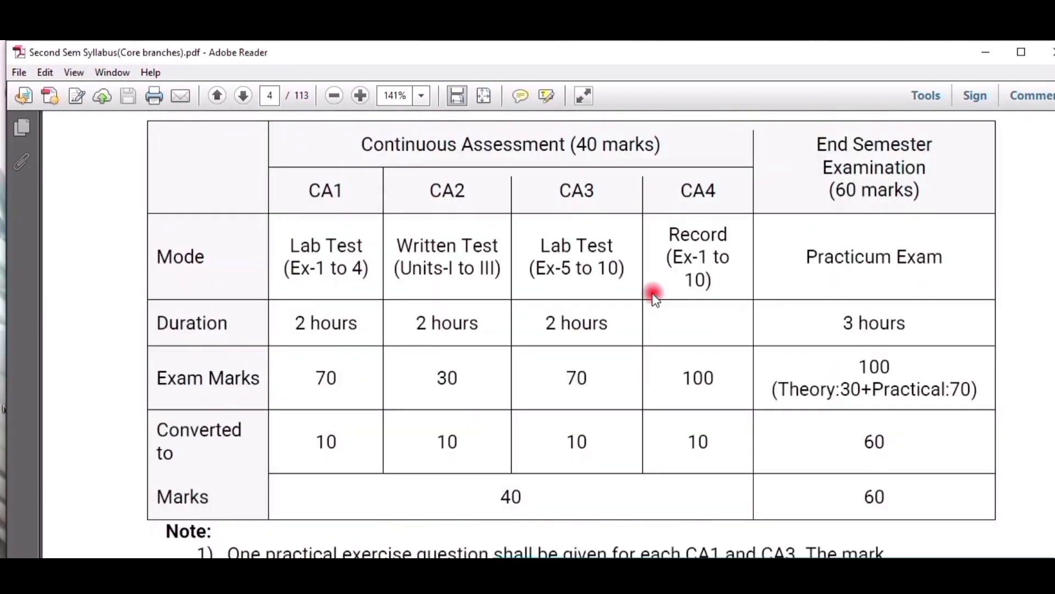
scroll(650, 308, down, 5)
scroll(649, 306, down, 8)
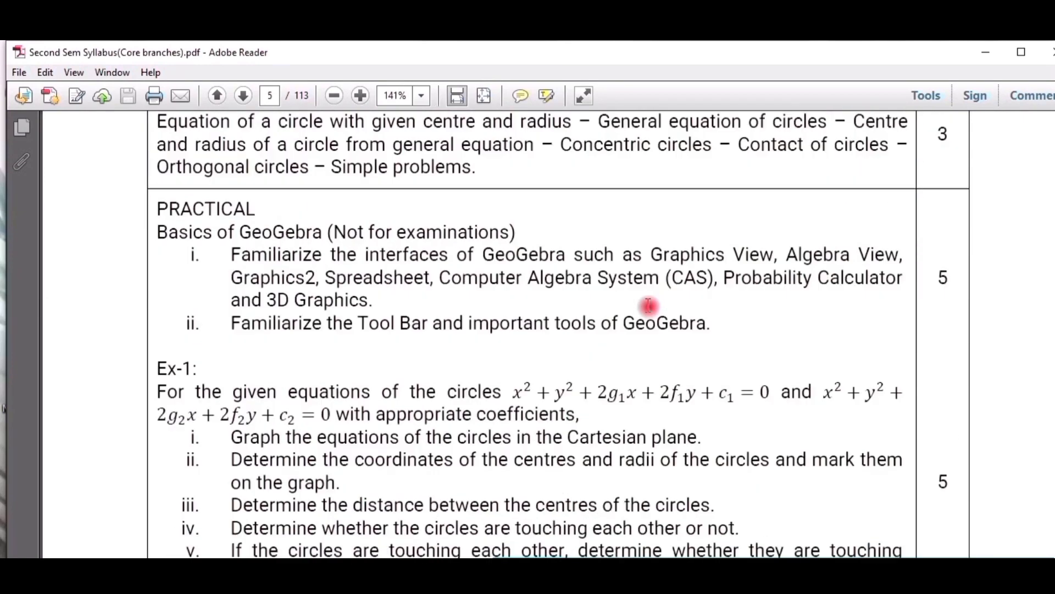
scroll(648, 305, down, 4)
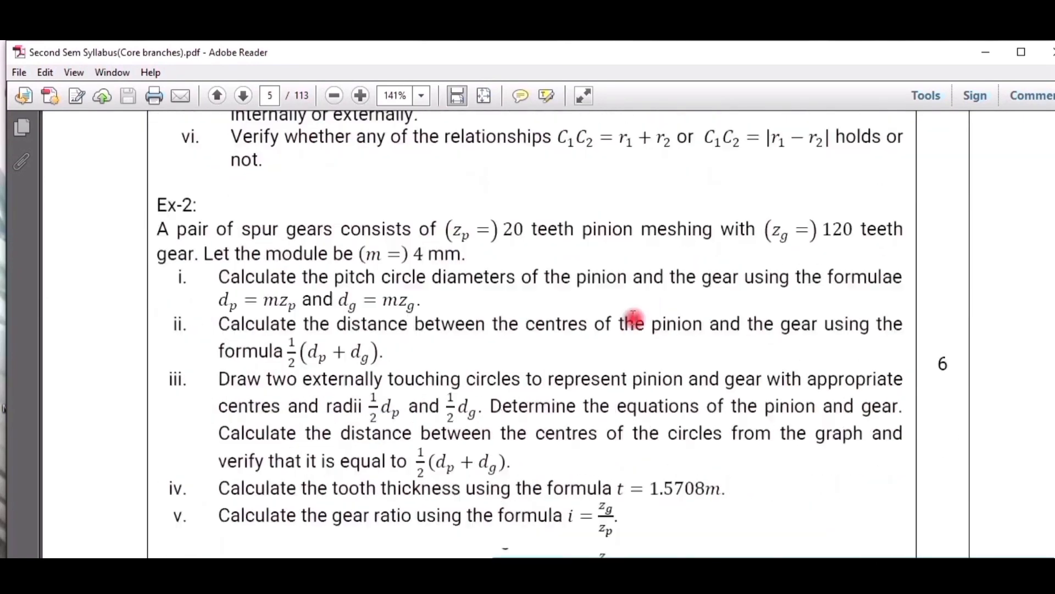
scroll(632, 319, up, 2)
scroll(628, 313, down, 10)
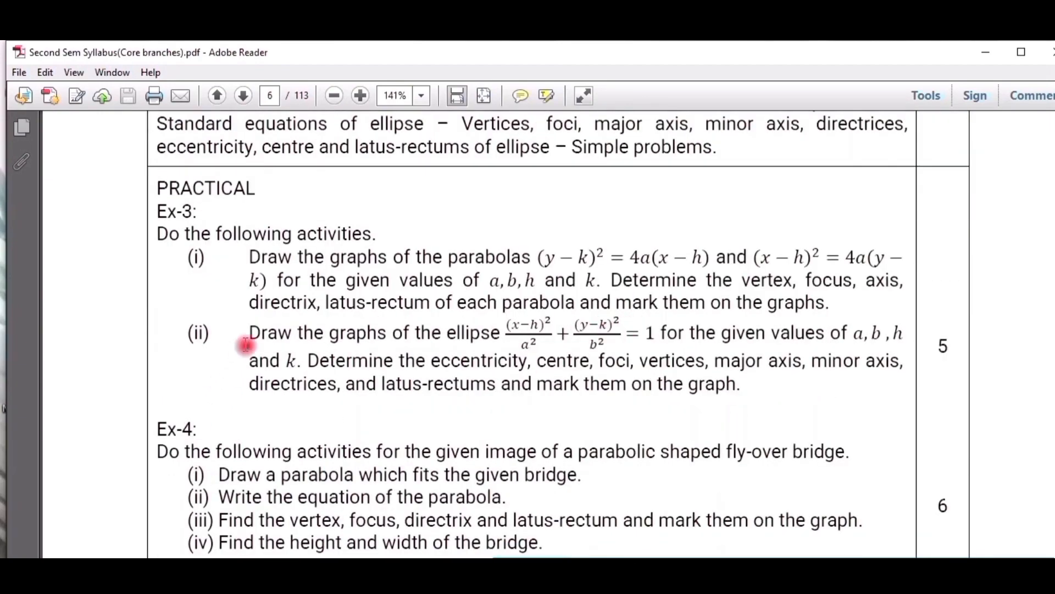
- Examine the Ex-3 activities, marking the parabola task, the ellipse equation, the values a, b, h, k and the ellipse properties to determine
drag(241, 262, 911, 285)
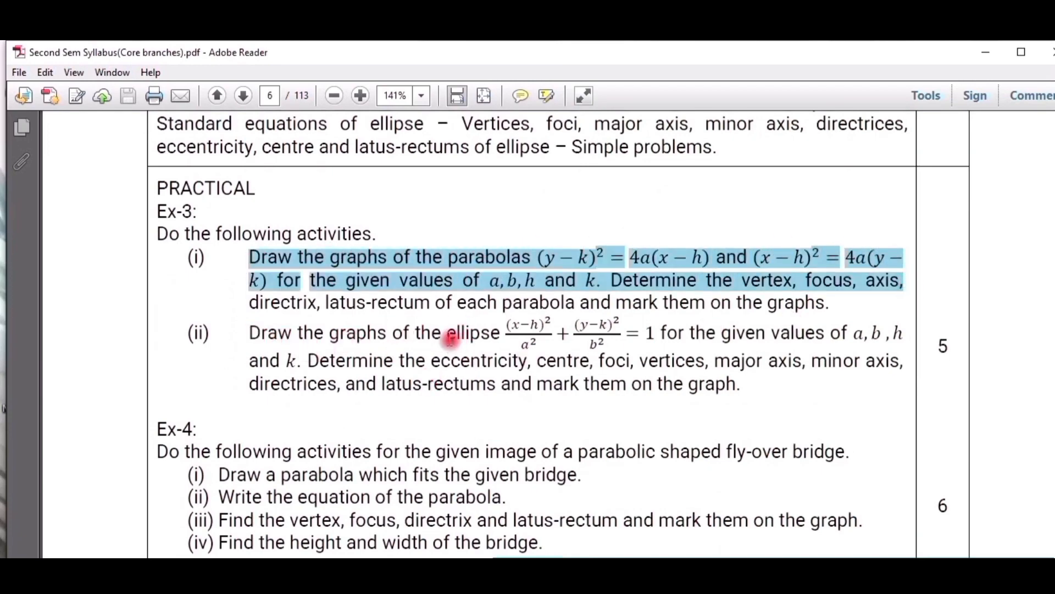
double_click(478, 335)
drag(516, 339, 656, 338)
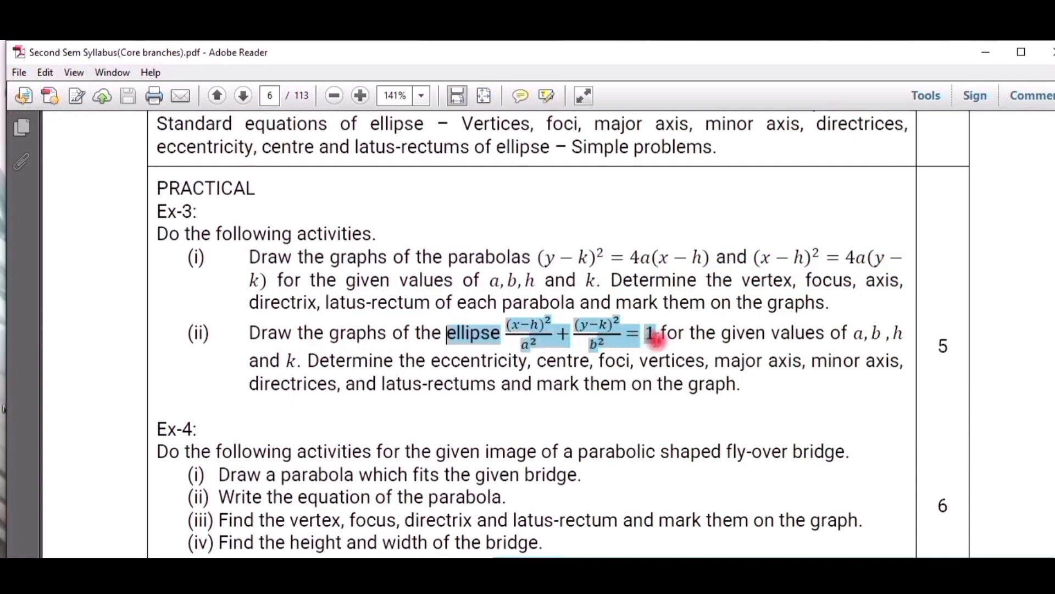
drag(849, 336, 299, 353)
click(302, 358)
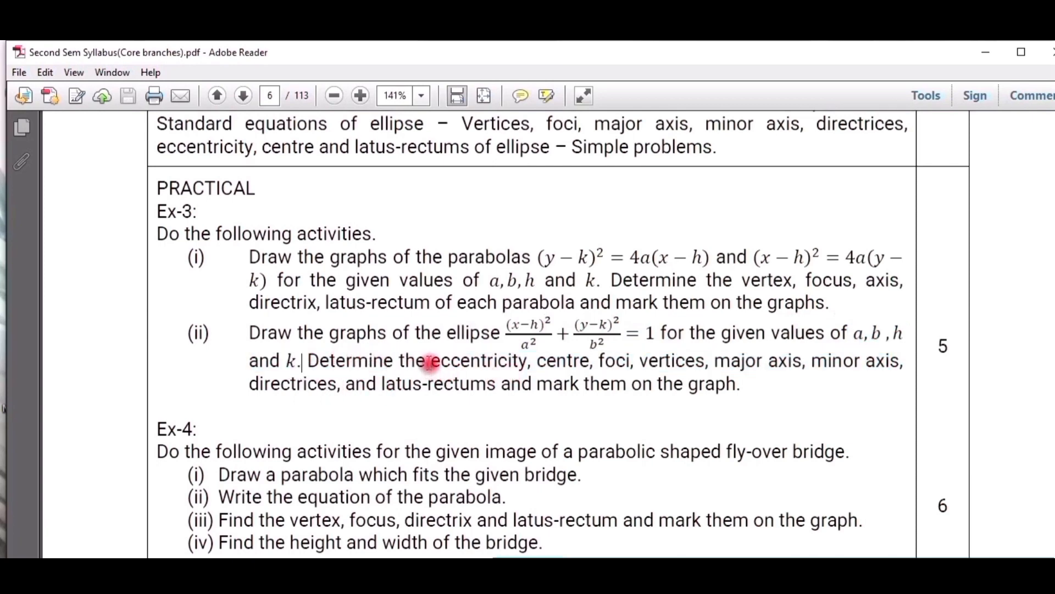
drag(430, 363, 492, 399)
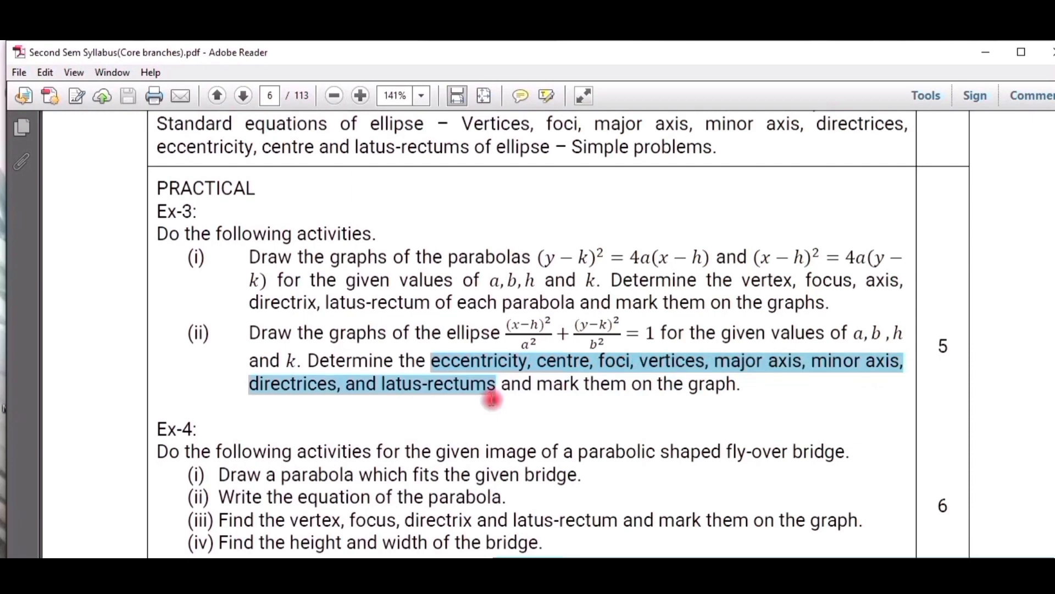
drag(492, 400, 489, 399)
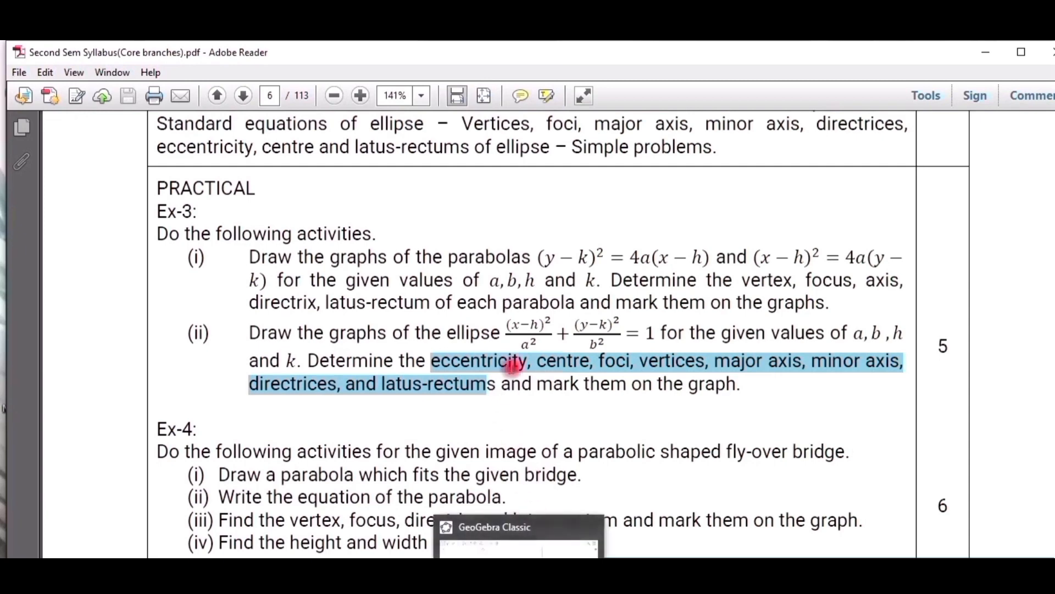
drag(513, 330, 641, 337)
drag(853, 333, 907, 331)
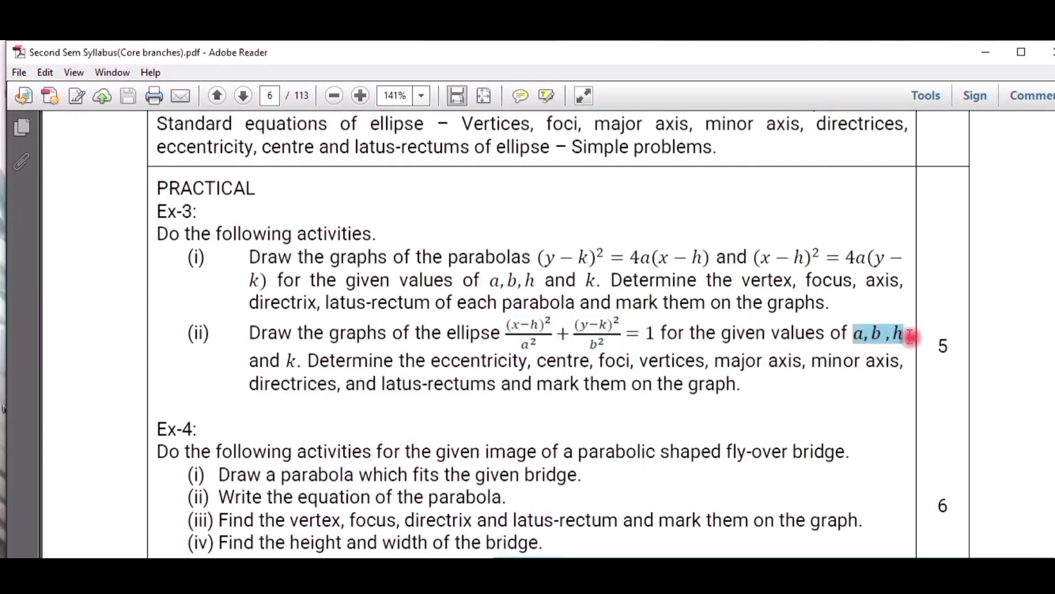
- Switch to GeoGebra Classic and define the parameters a = 5, b = 3, h = 5 and k = 8
key(alt+Tab)
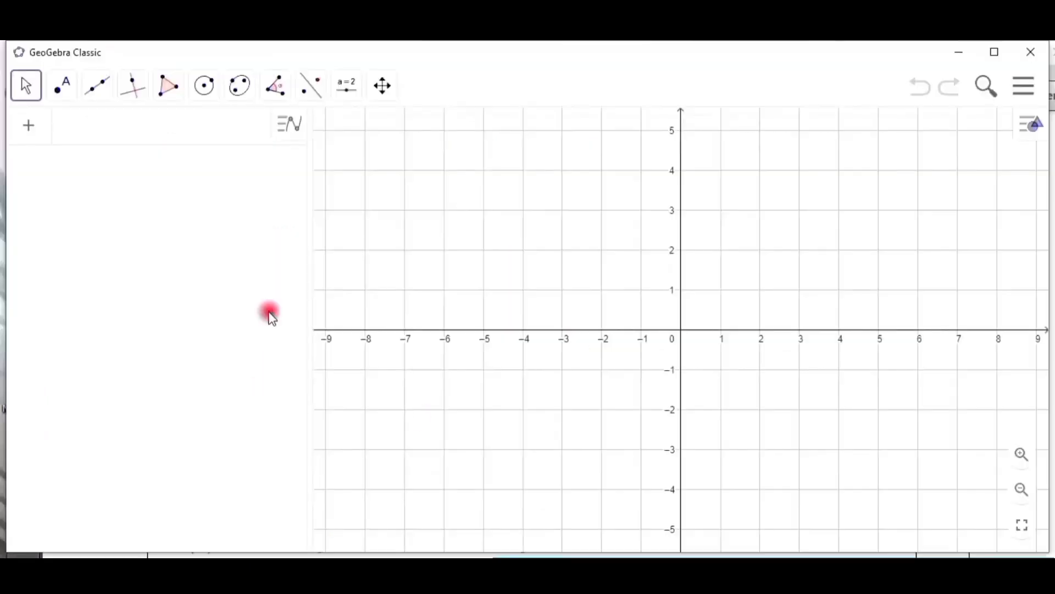
click(144, 142)
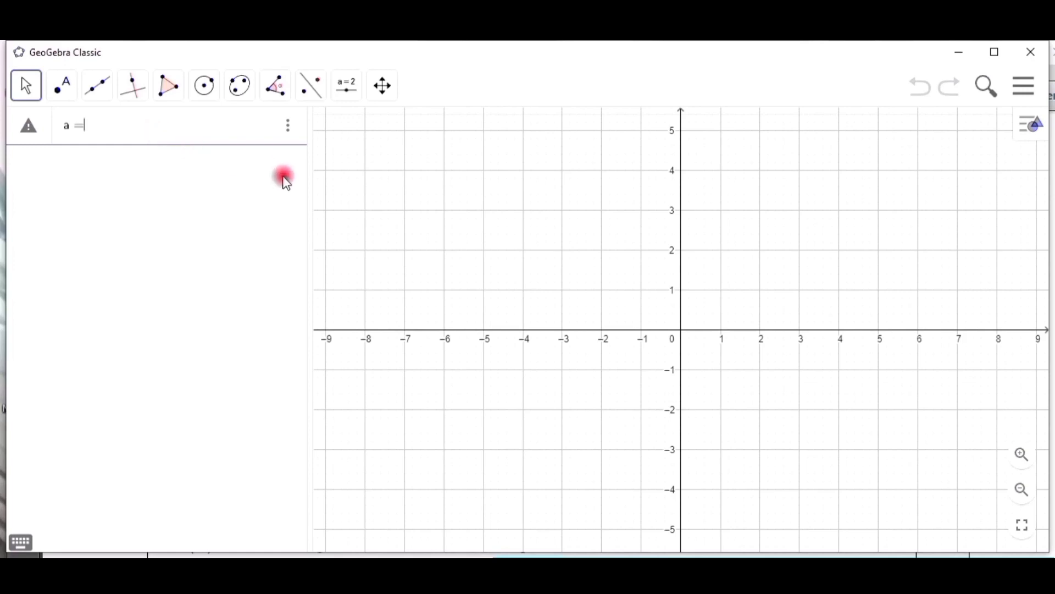
key(Return)
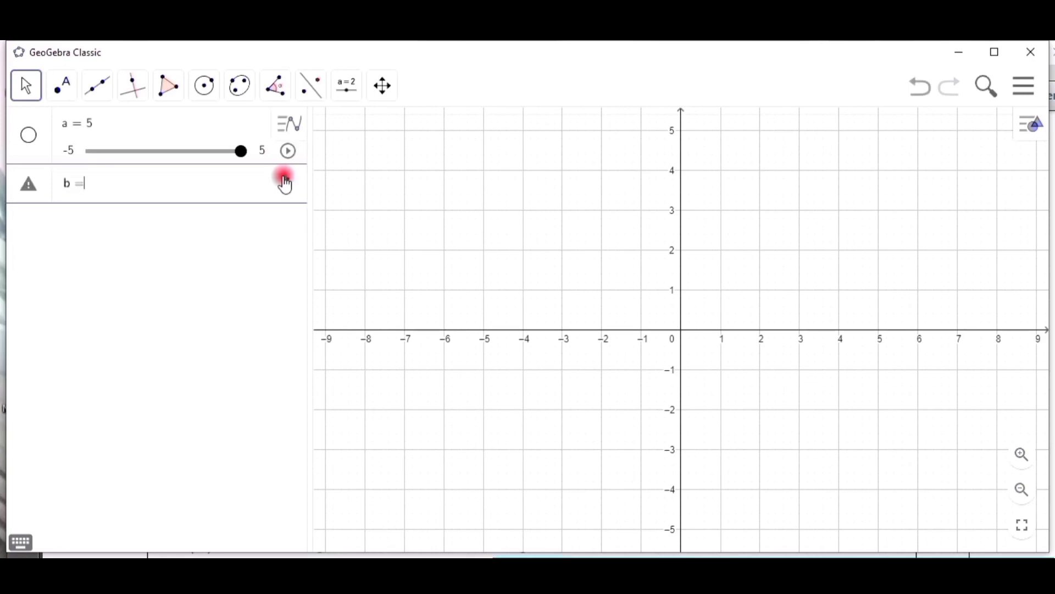
text(b = 3)
key(Return)
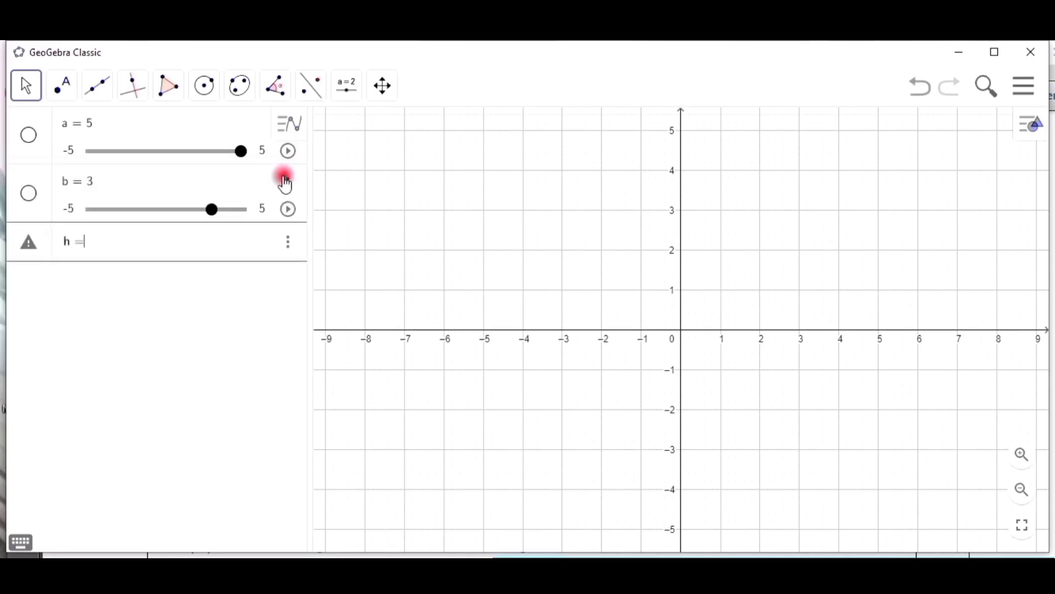
text(h = 5)
key(Return)
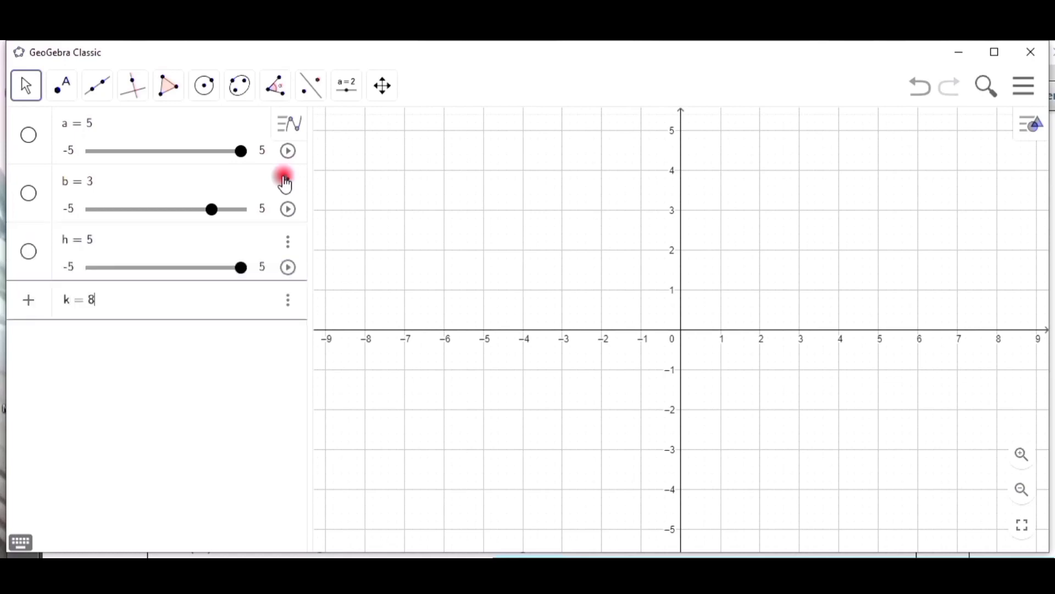
text(k = 8)
key(Return)
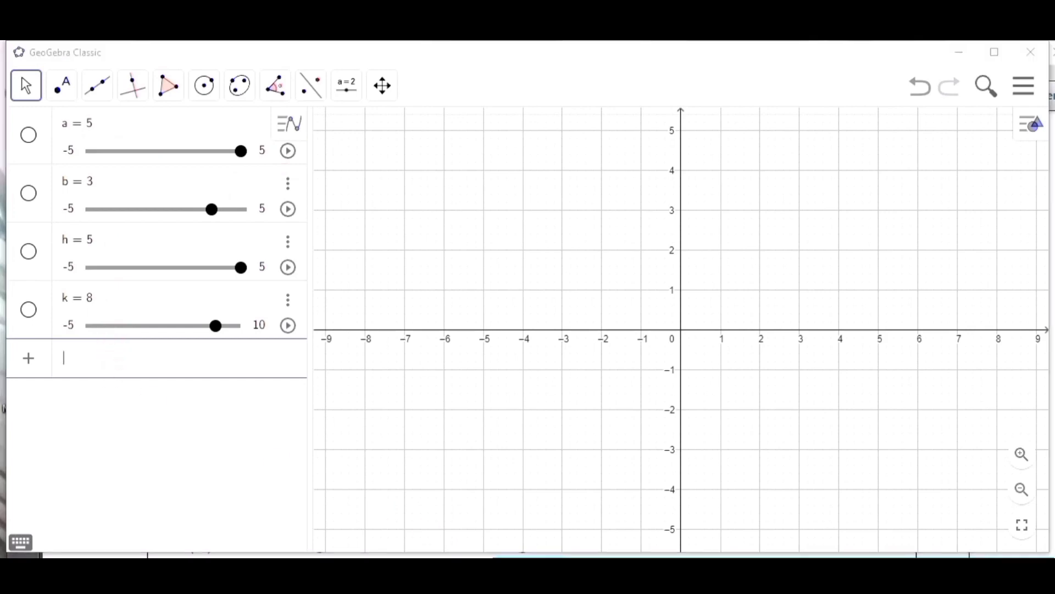
- Try to enter the ellipse equation (x−h)²/a² + (y−k)²/b² = 1, and delete the stray function f(x) = x
click(111, 353)
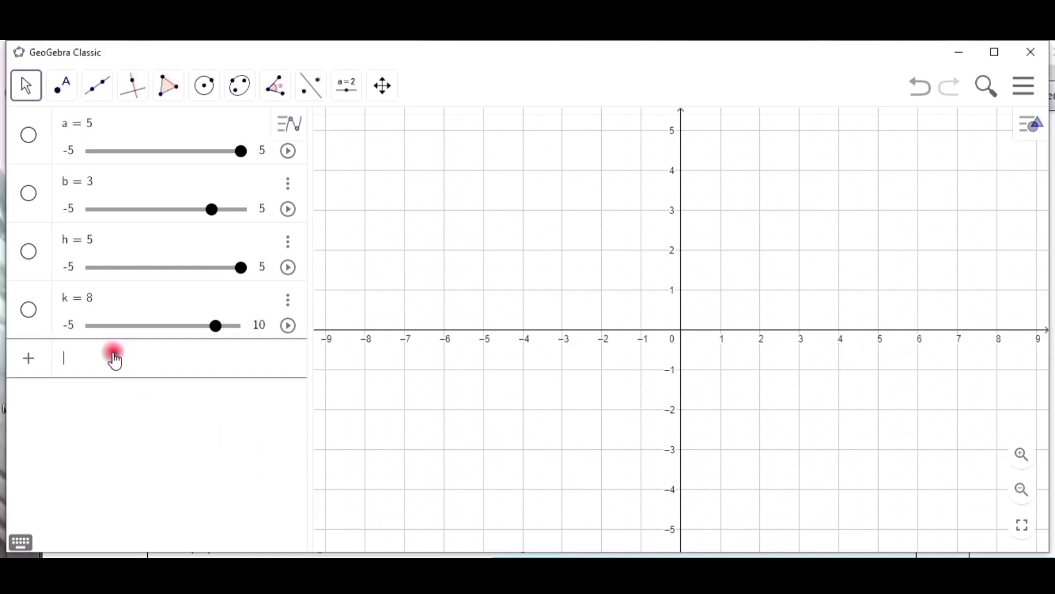
text((x-h)^2/2+(y-k)^2/2=1)
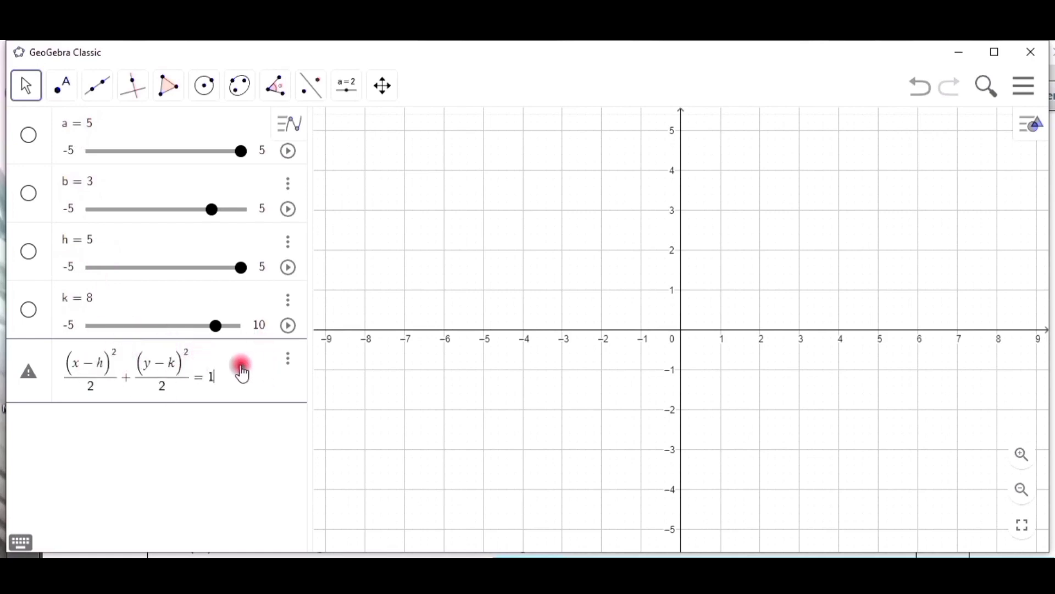
key(Return)
key(Return)
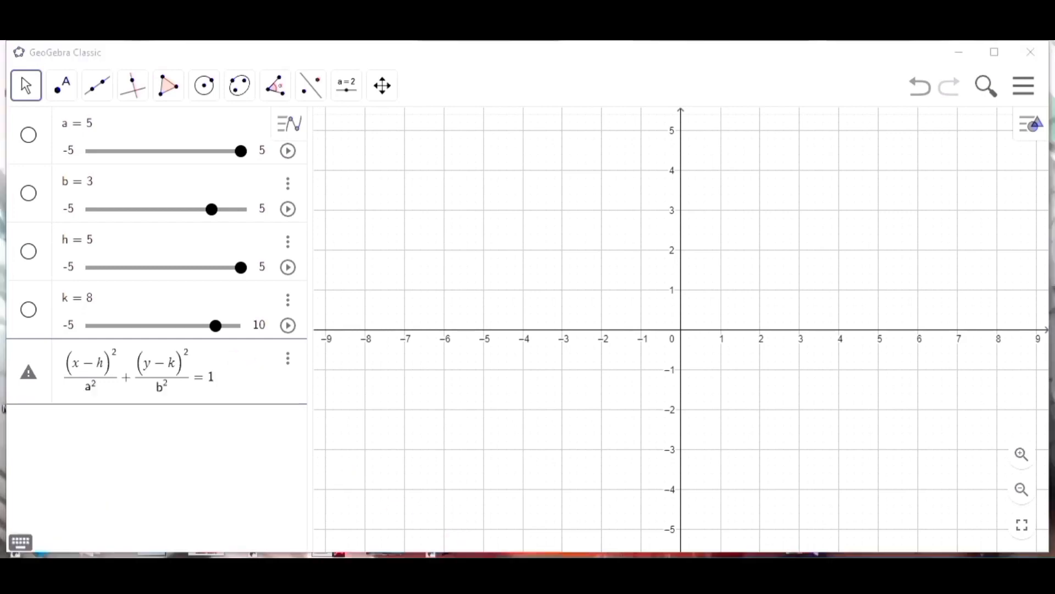
click(216, 378)
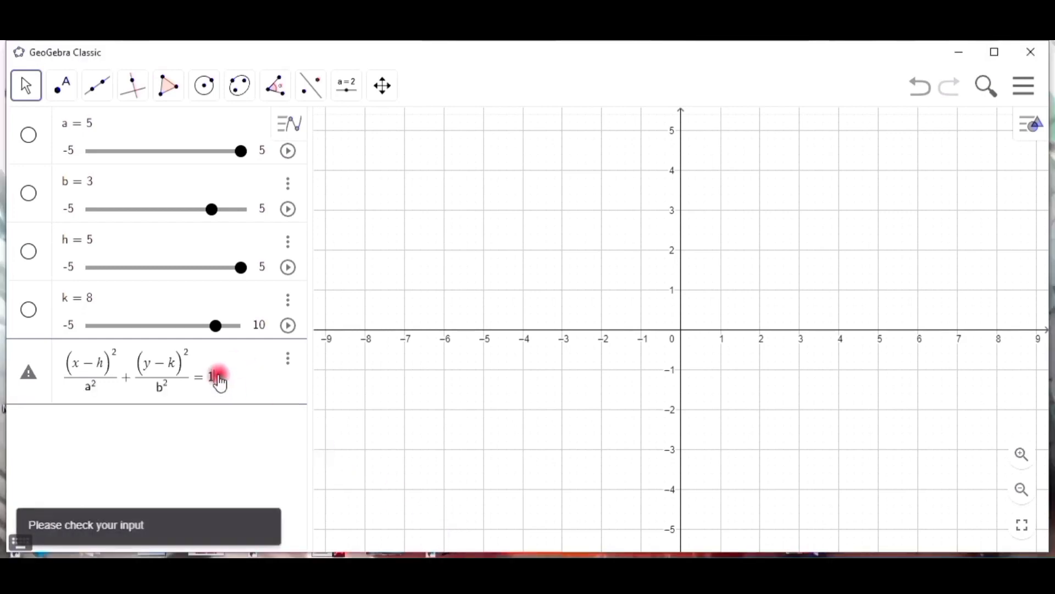
key(Return)
key(Return)
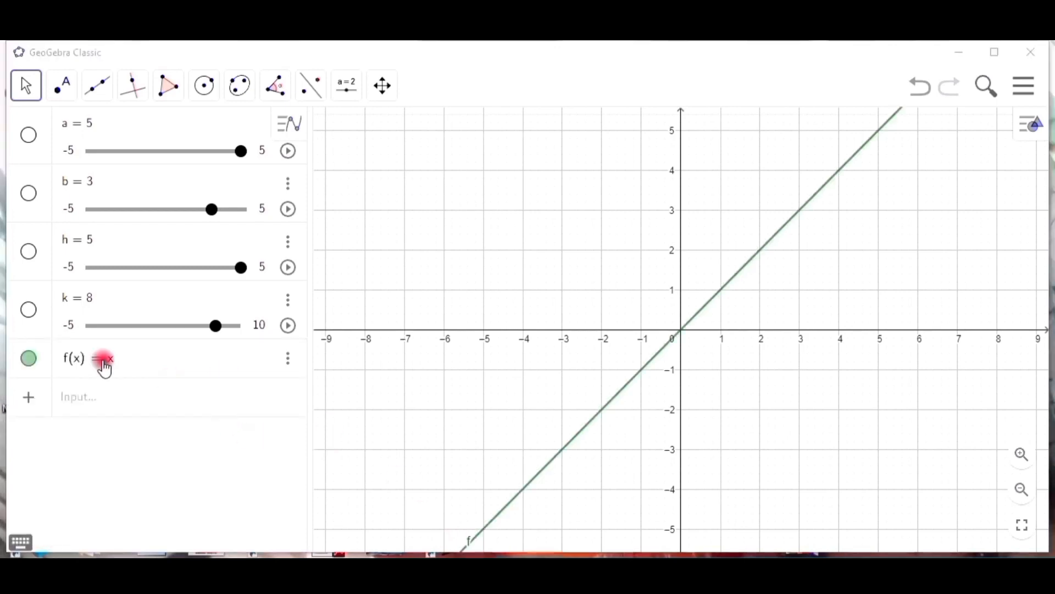
click(287, 360)
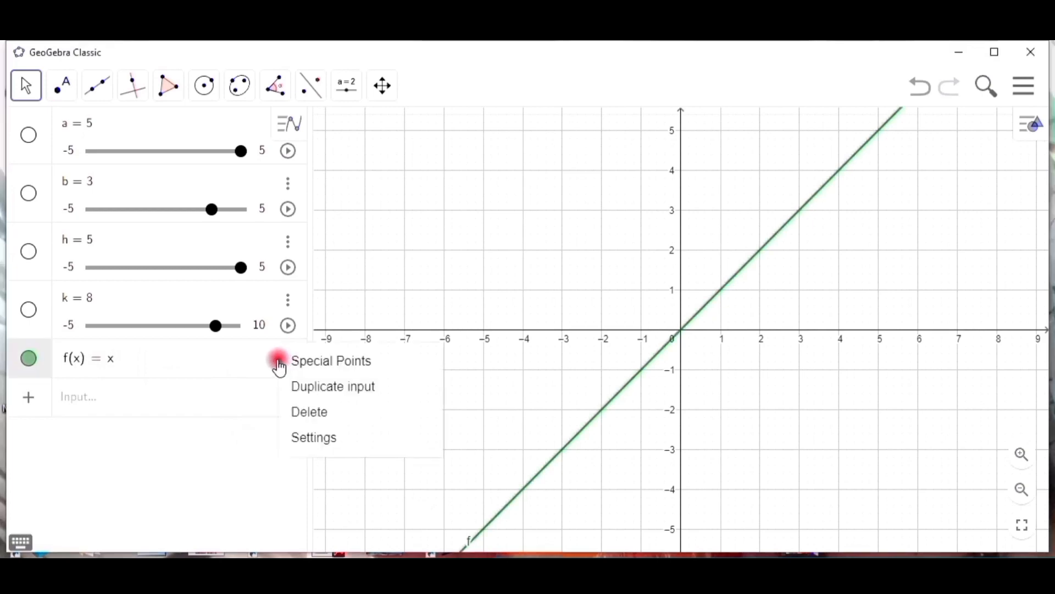
click(306, 410)
- Graph the ellipse (x−h)²/a² + (y−k)²/b² = 1 using the defined parameters, with the whole curve in view
click(144, 361)
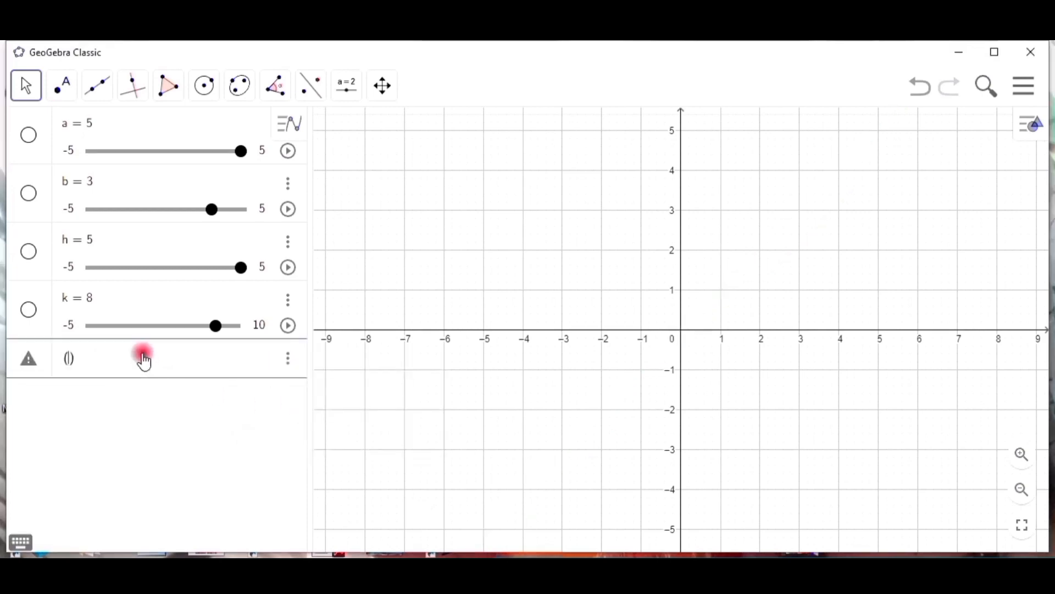
text((x-h)
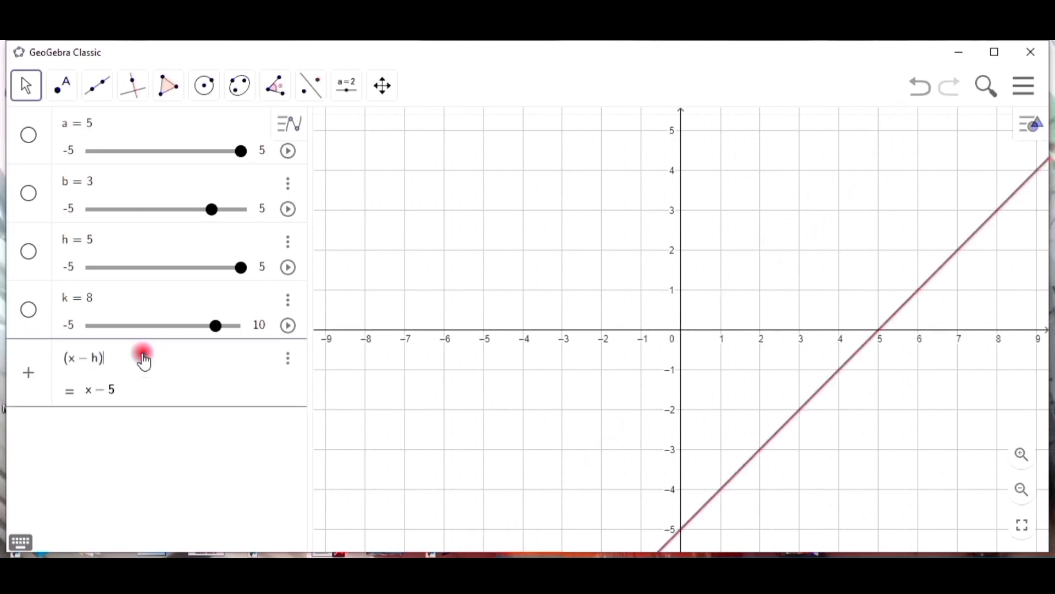
text(^2)
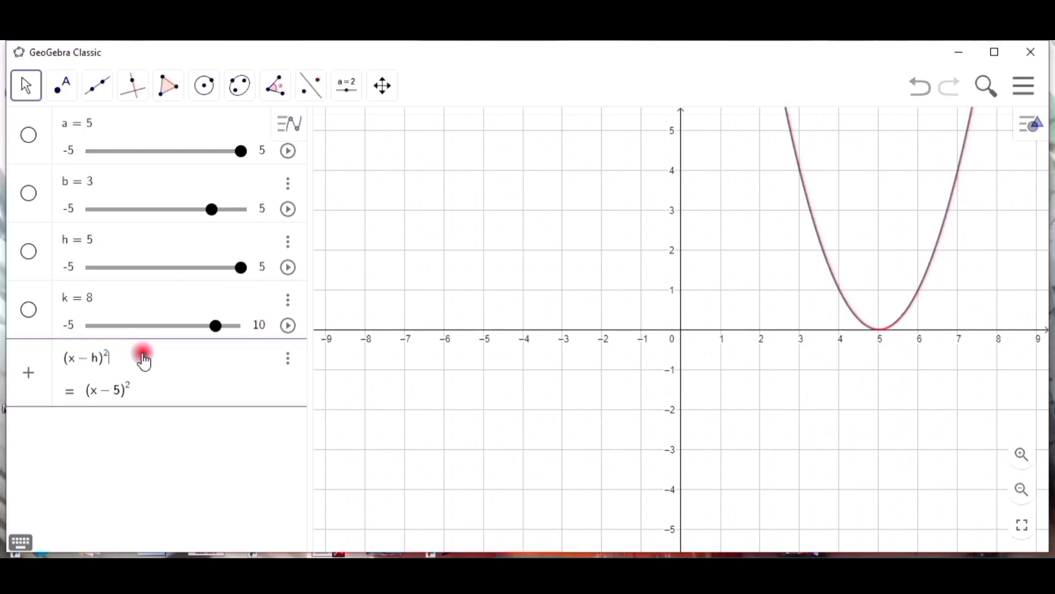
text(/)
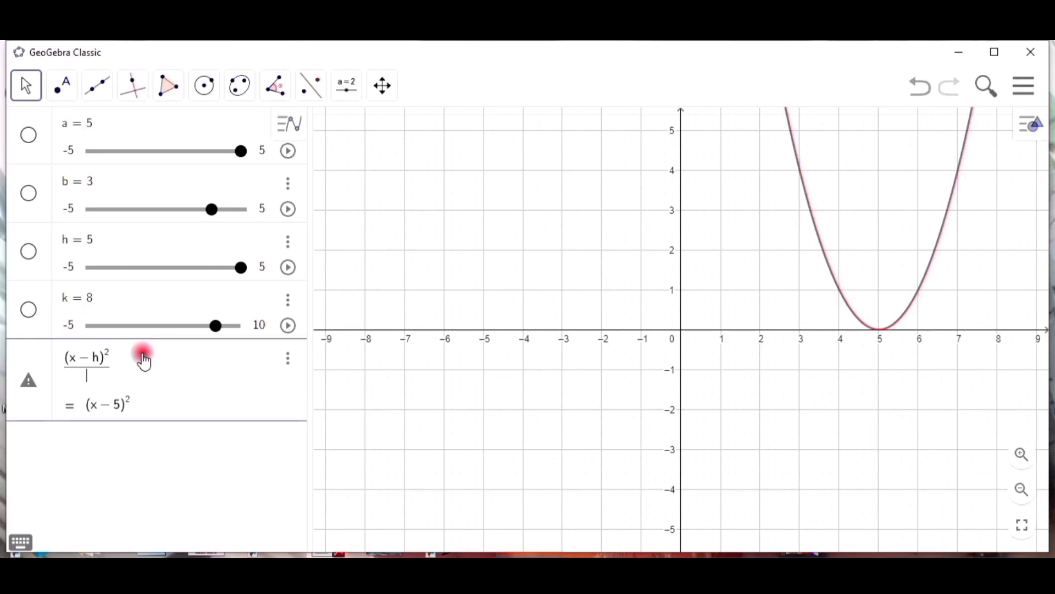
text(a^2+()
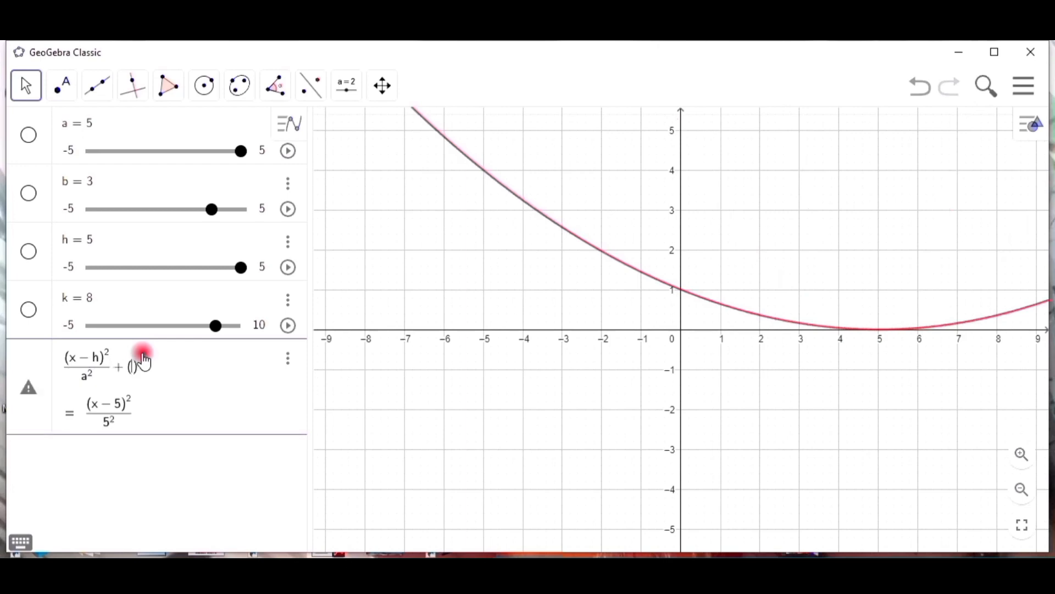
text(+(y)
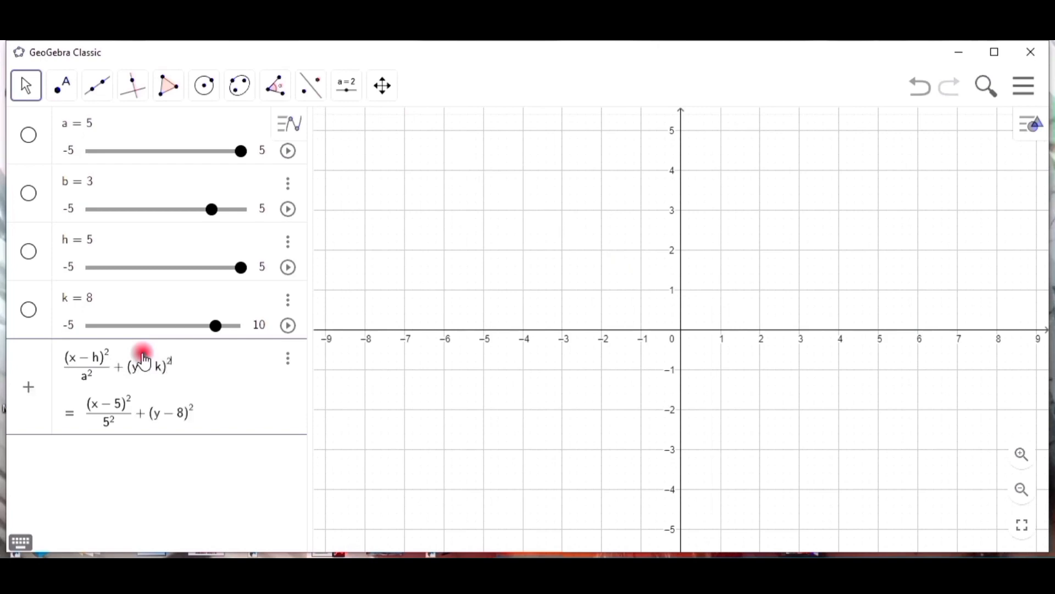
text(/)
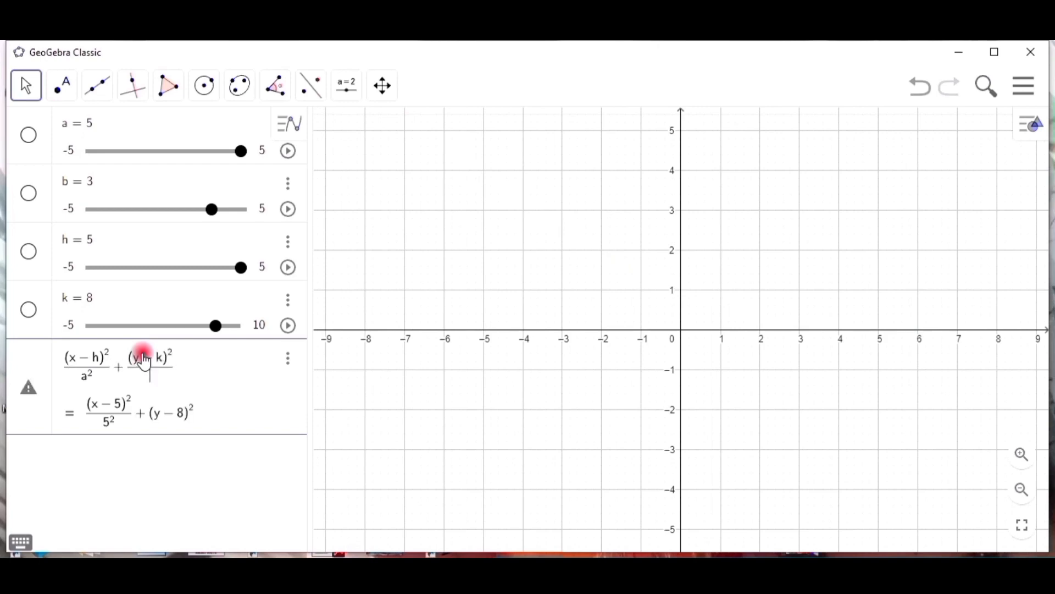
text(b^2)
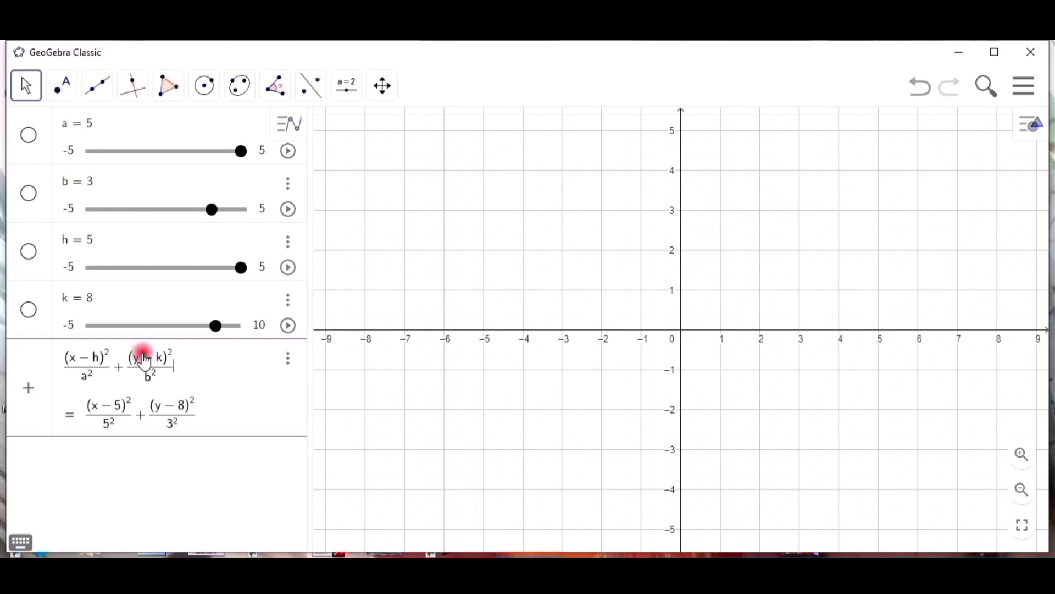
text(= 1)
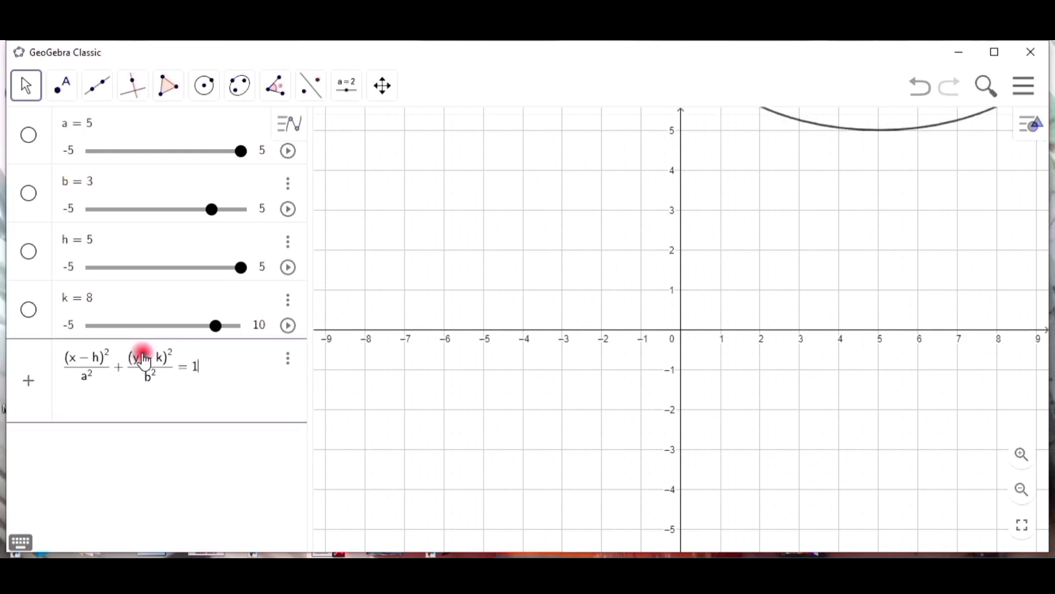
key(Return)
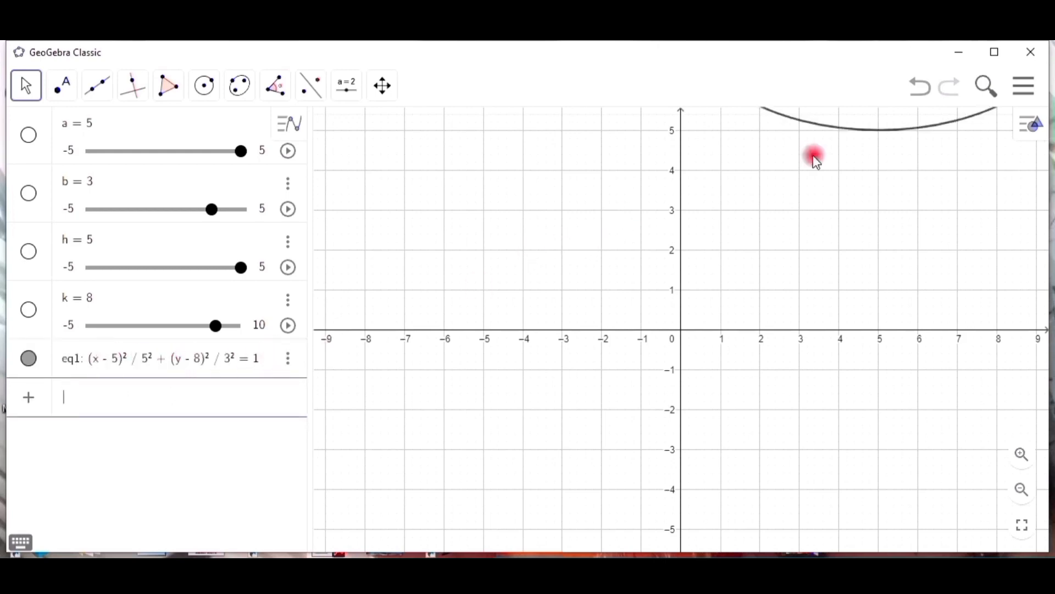
scroll(791, 226, down, 3)
scroll(793, 229, down, 2)
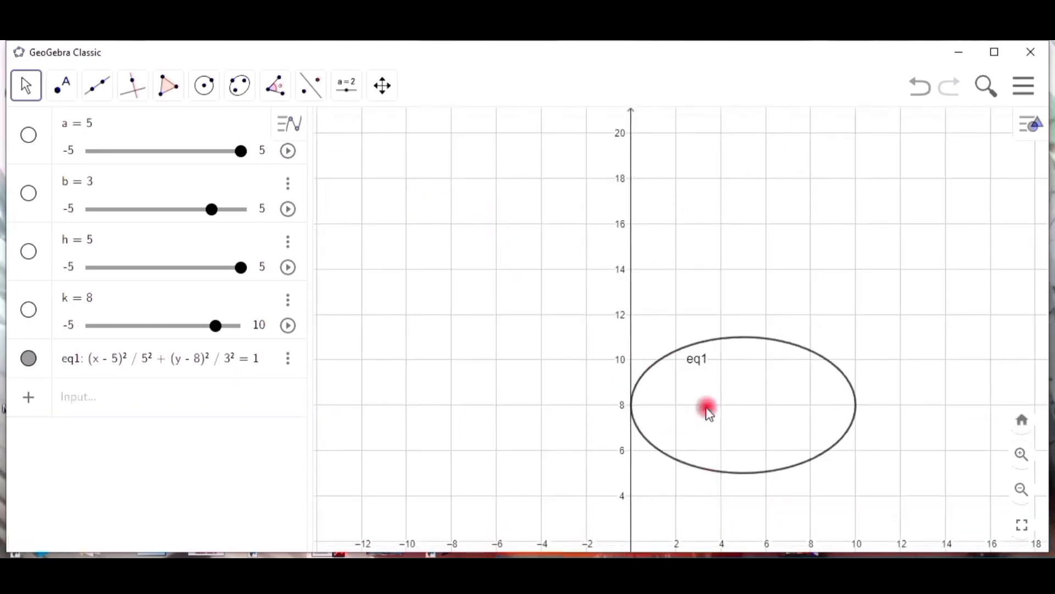
- Display the ellipse's equation eq1 in the form (x − m)² / a² + (y − n)² / b² = 1
drag(707, 407, 726, 254)
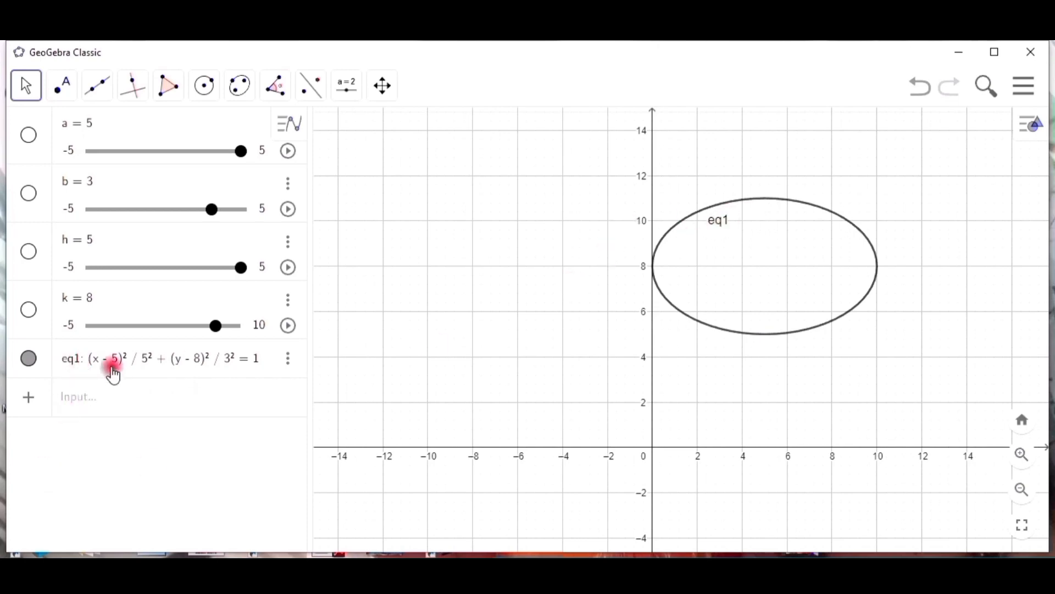
click(288, 360)
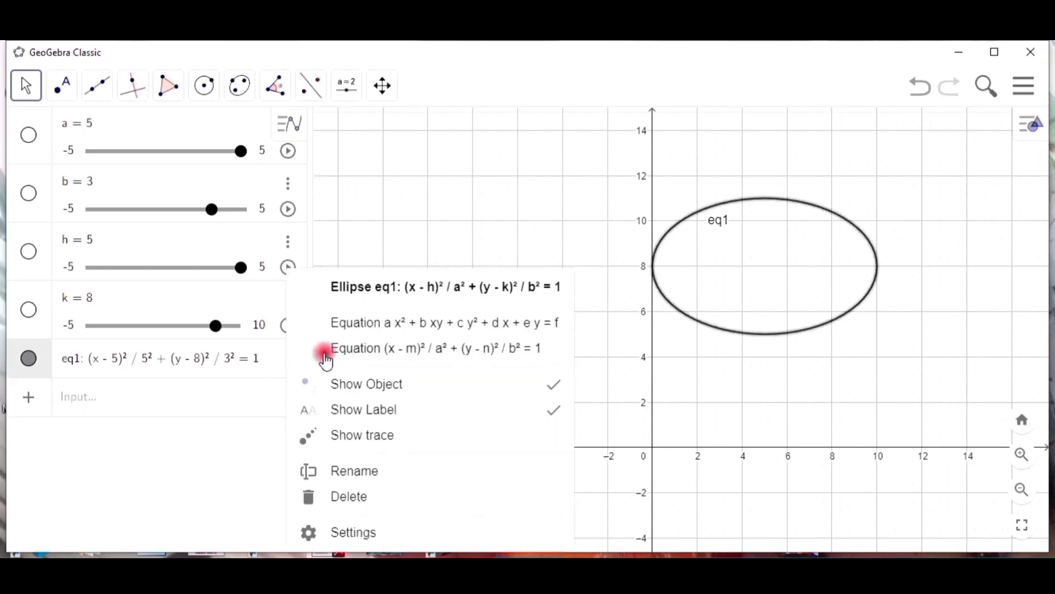
click(369, 352)
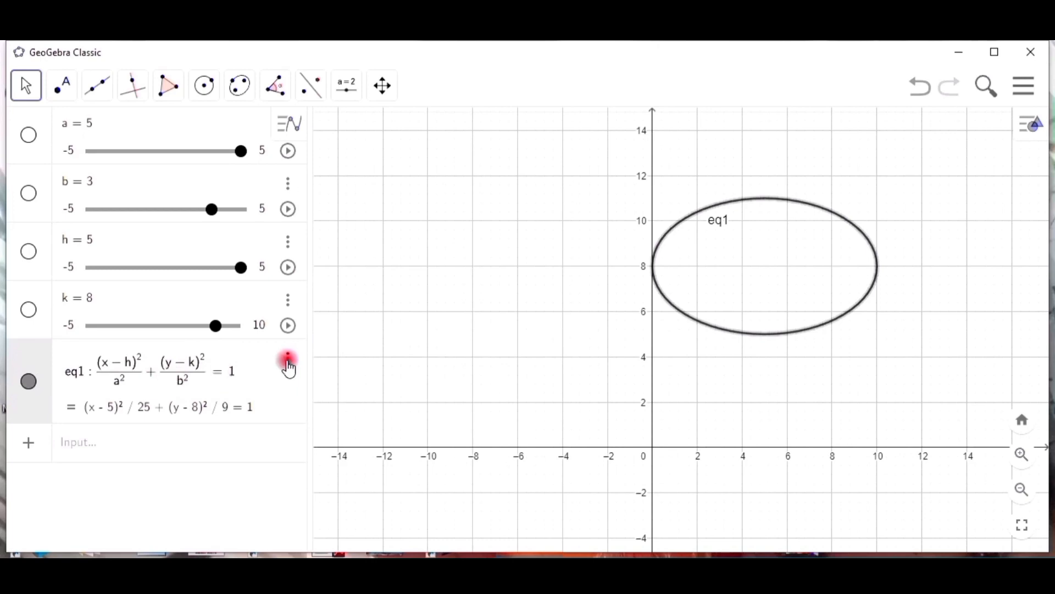
click(288, 363)
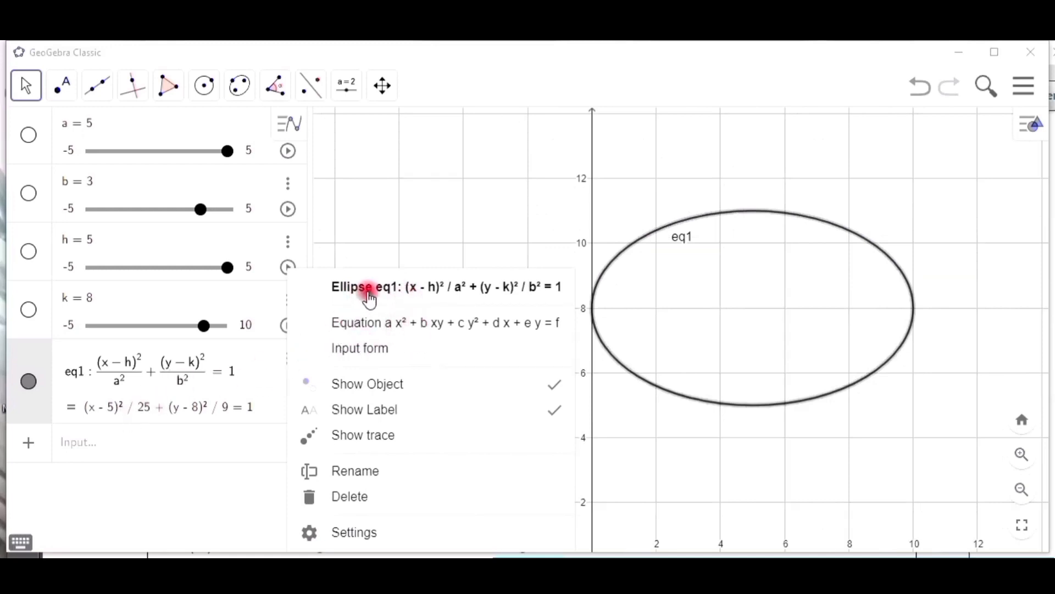
click(374, 288)
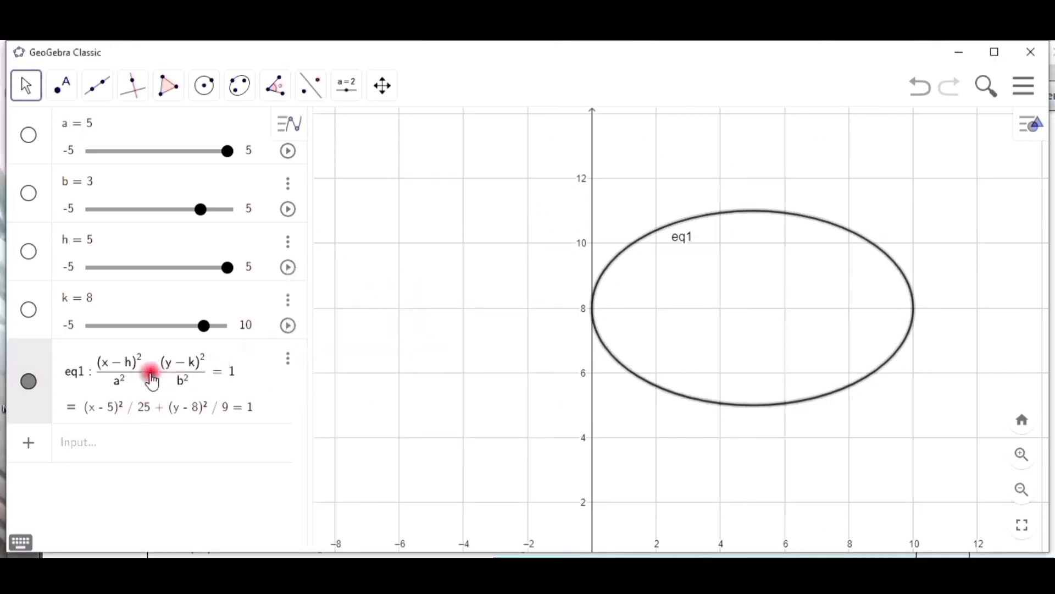
- Display the ellipse's equation eq1 in the general form a x² + b xy + c y² + d x + e y = f
click(288, 360)
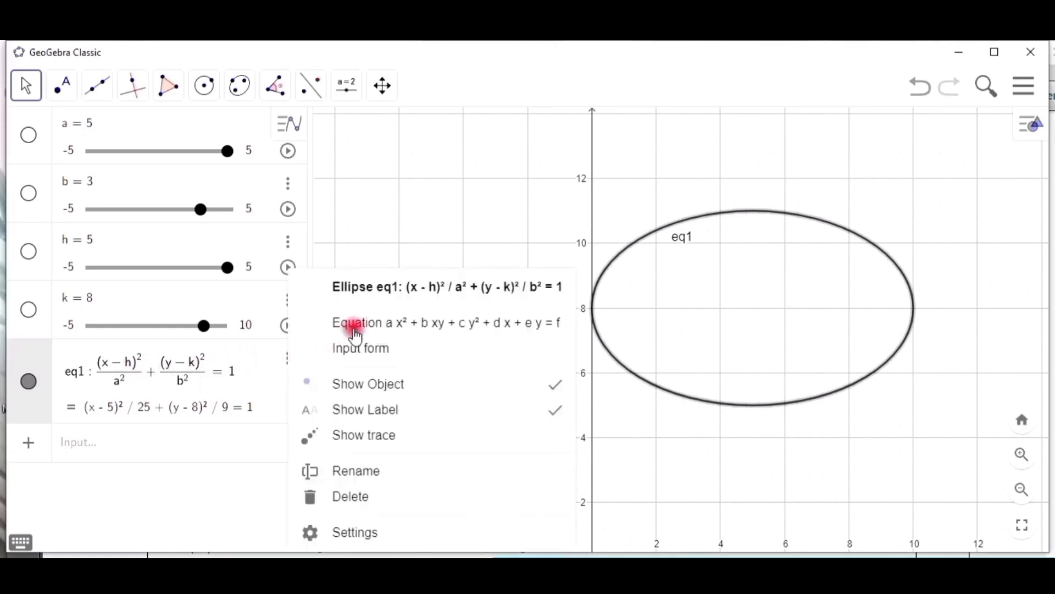
click(354, 323)
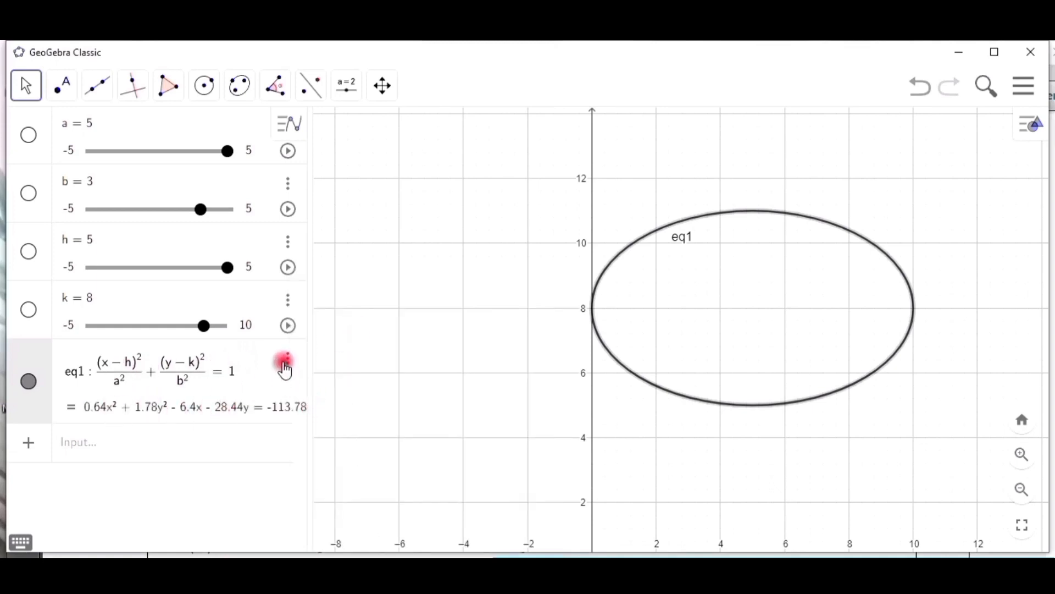
click(287, 362)
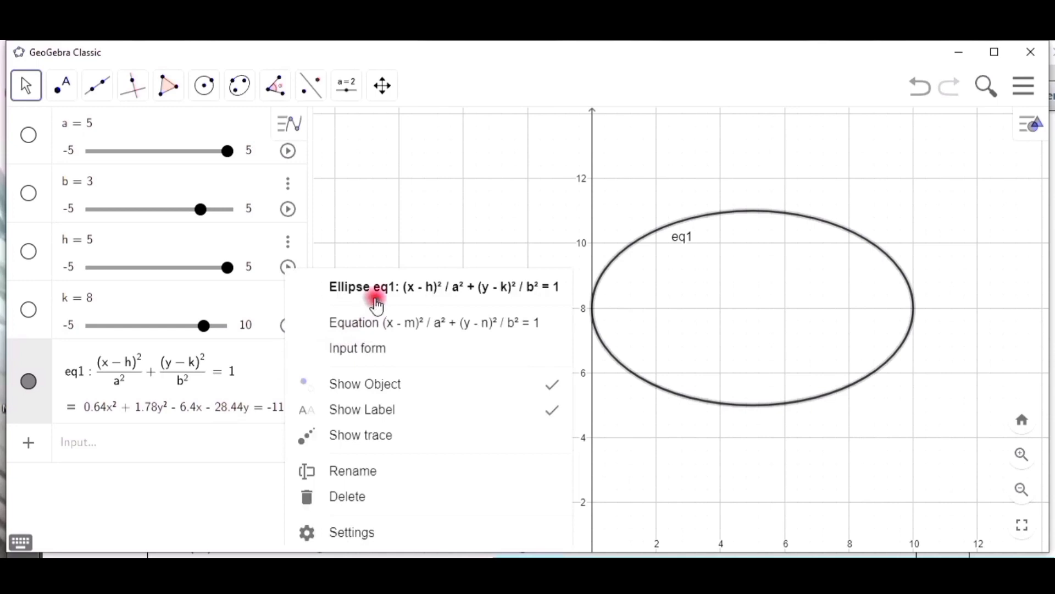
click(376, 303)
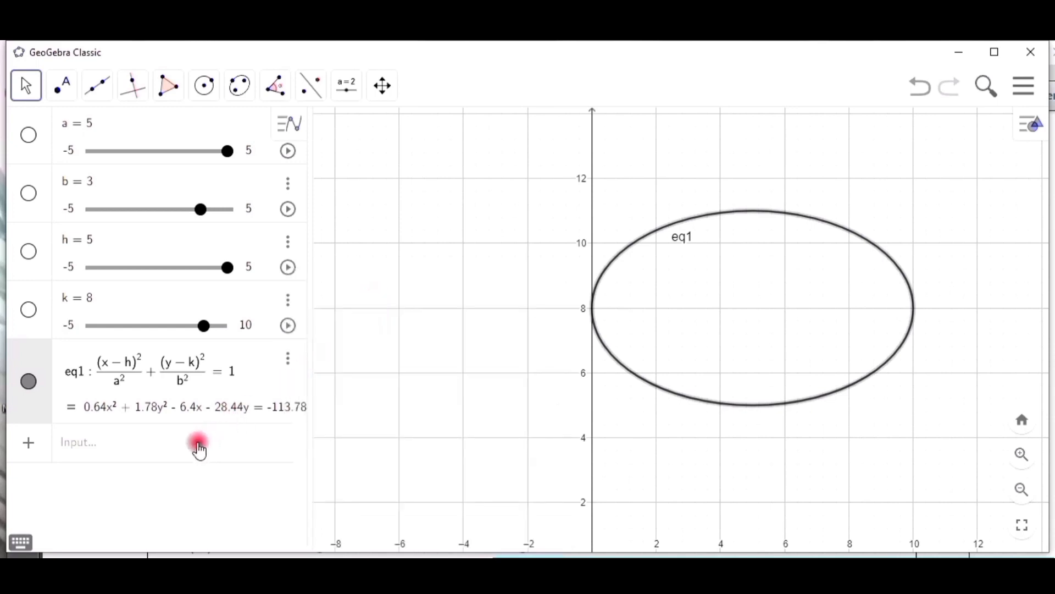
- Mark the ellipse's centre on the graph with Center(eq1), consulting the Ex-3 property list in the syllabus PDF
click(198, 448)
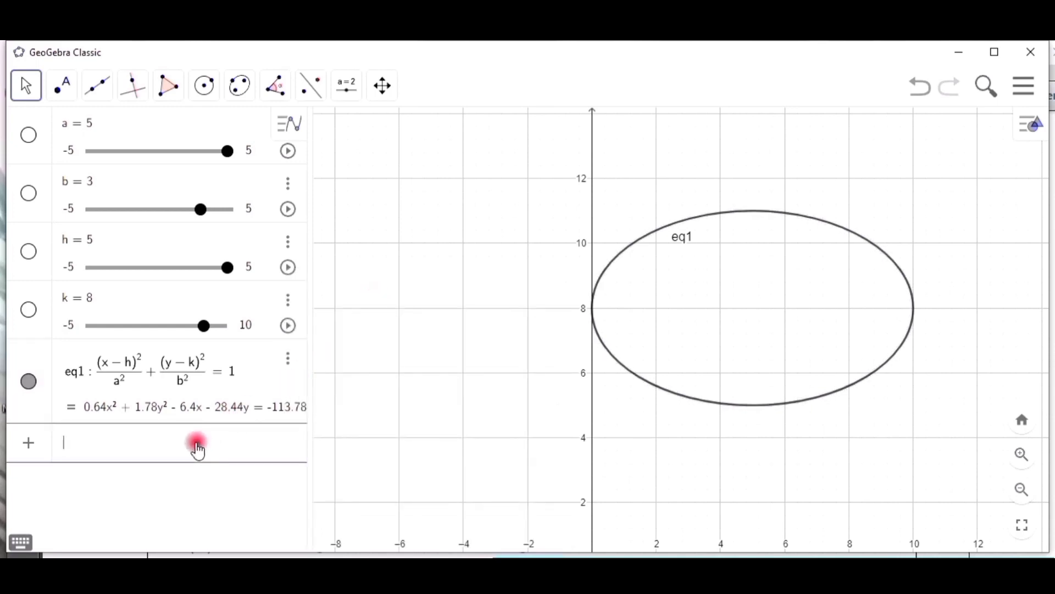
text(center)
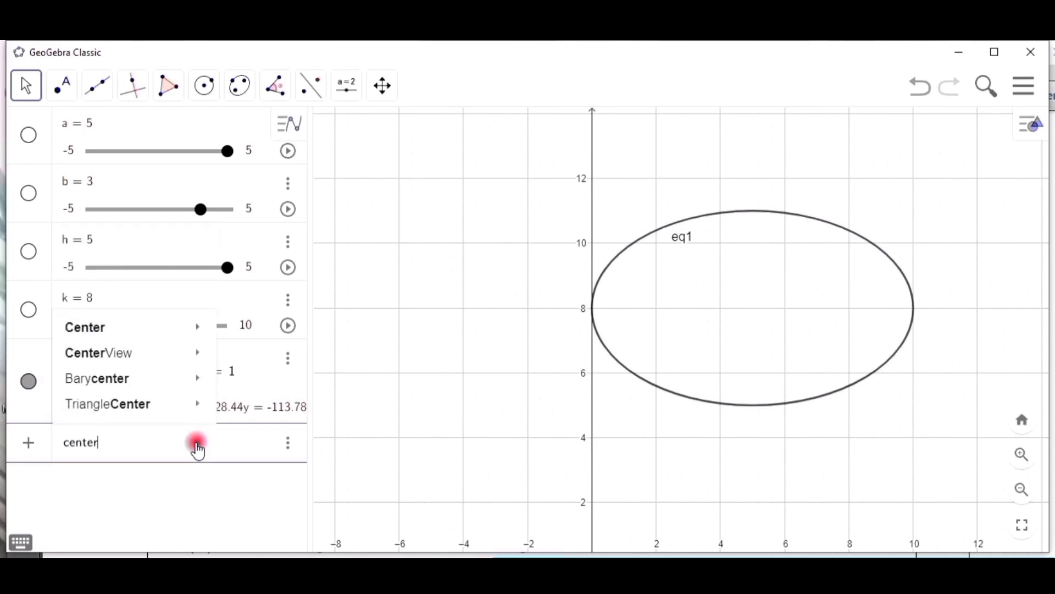
text(()
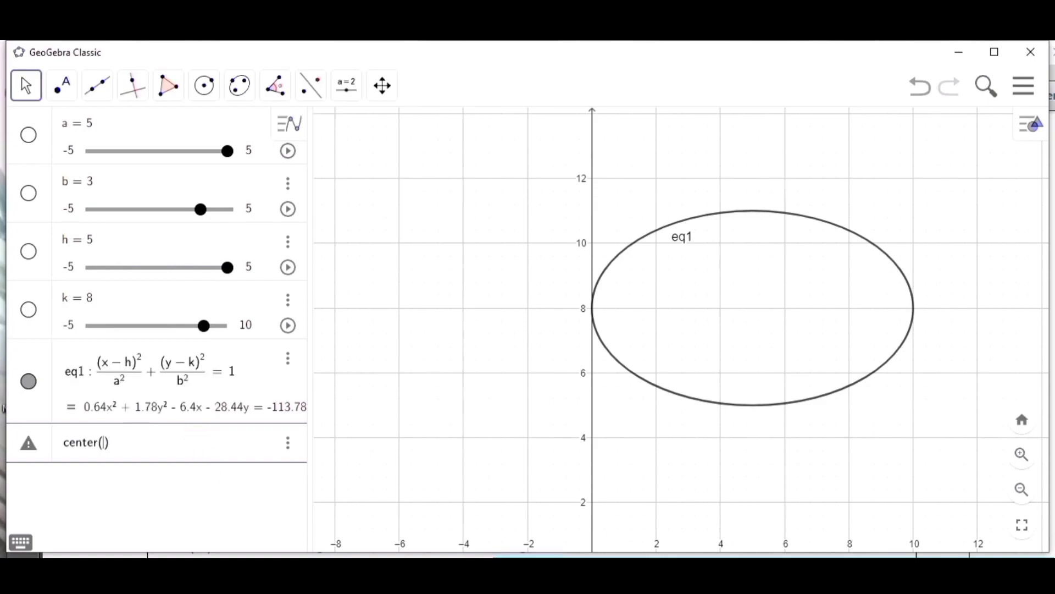
key(alt+Tab)
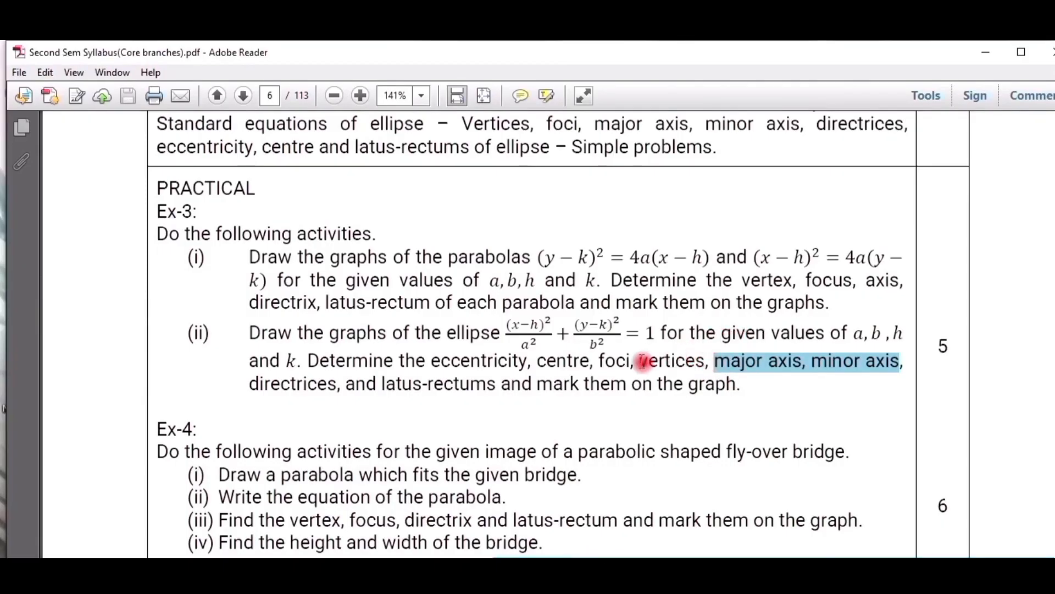
drag(586, 362, 546, 375)
key(alt+Tab)
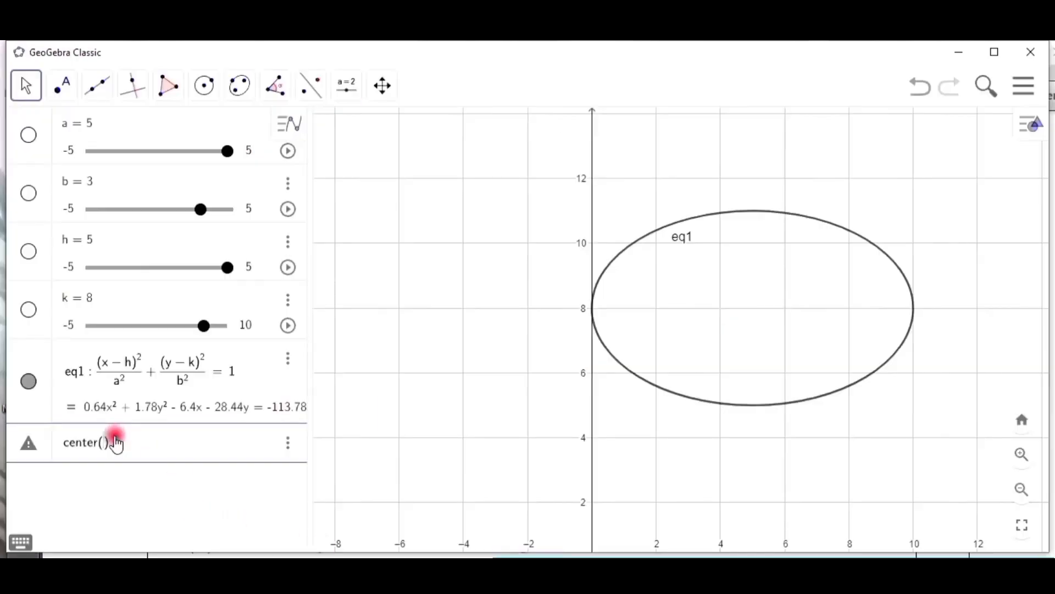
text(q1)
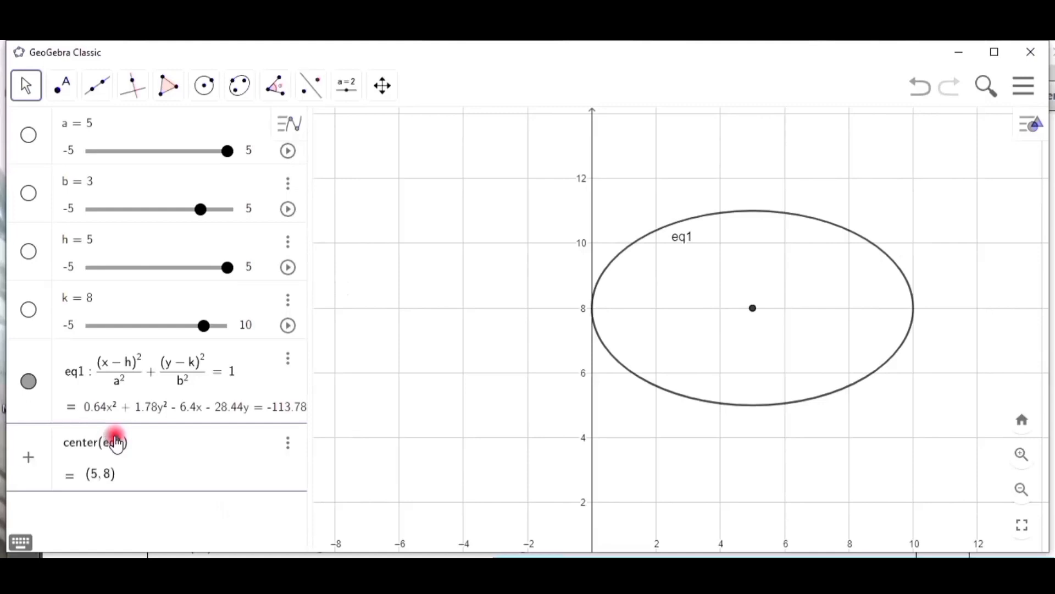
key(Return)
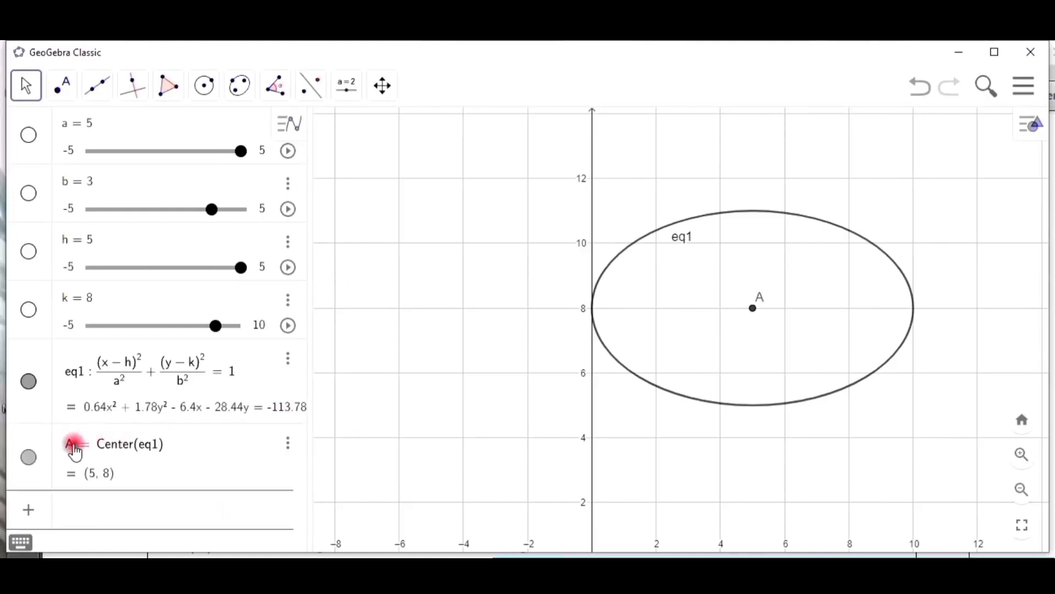
- Change the colour of the ellipse's centre point A to red (#FF0000)
right_click(752, 311)
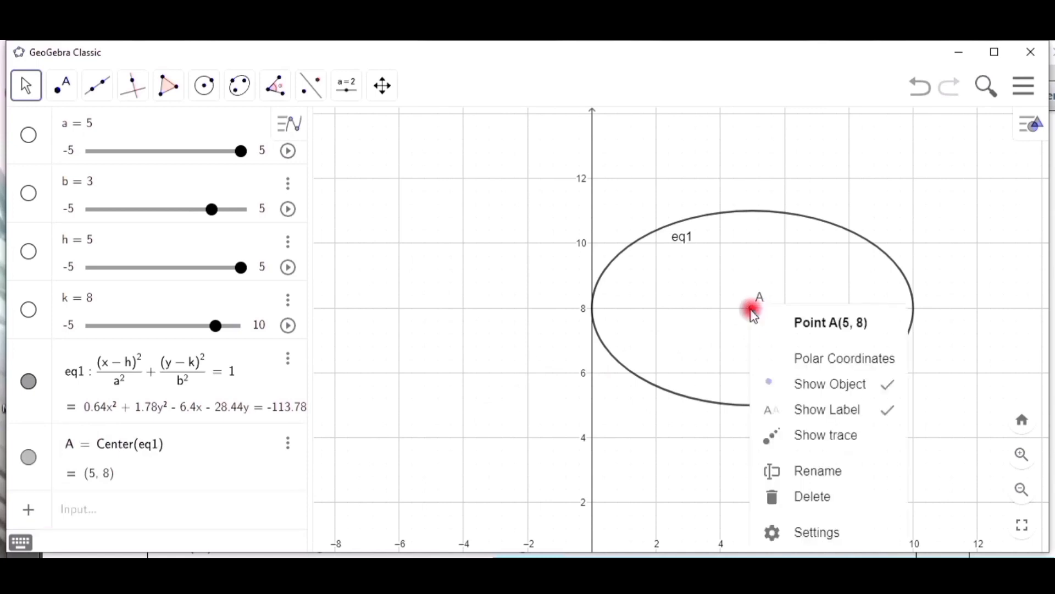
click(815, 533)
click(829, 122)
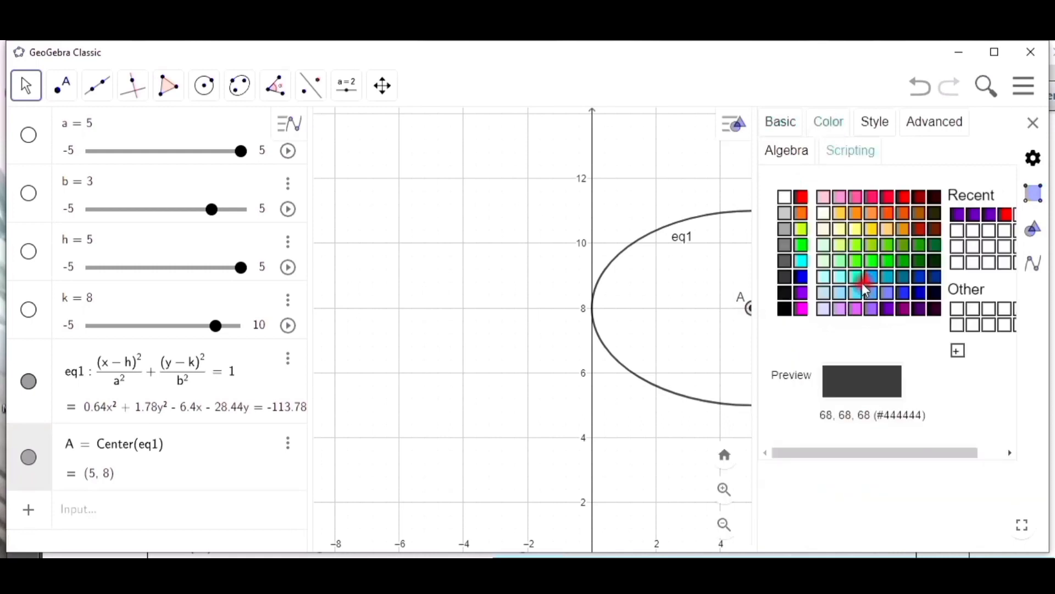
click(802, 196)
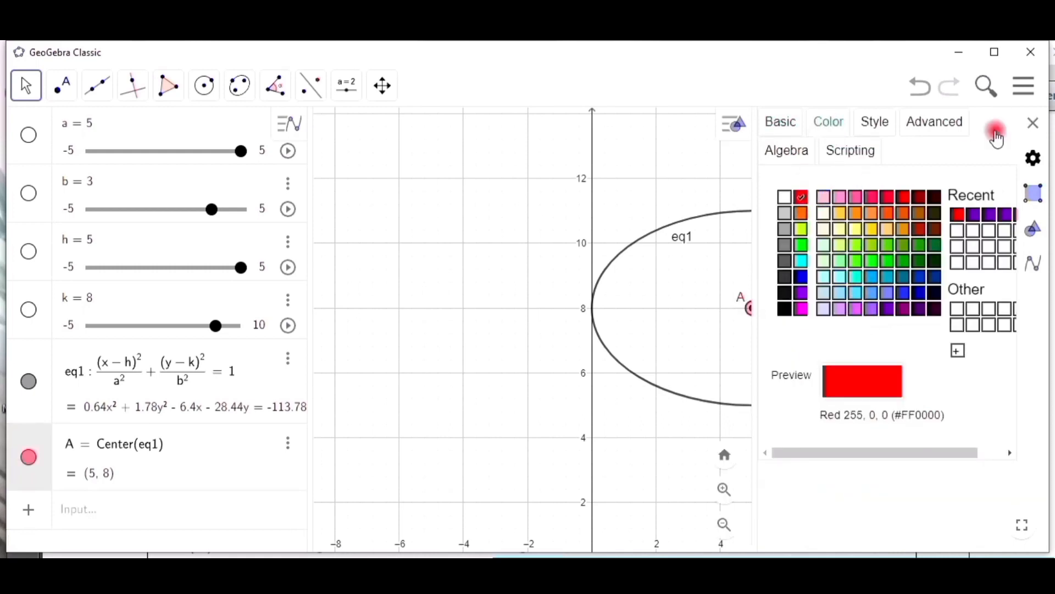
click(1034, 118)
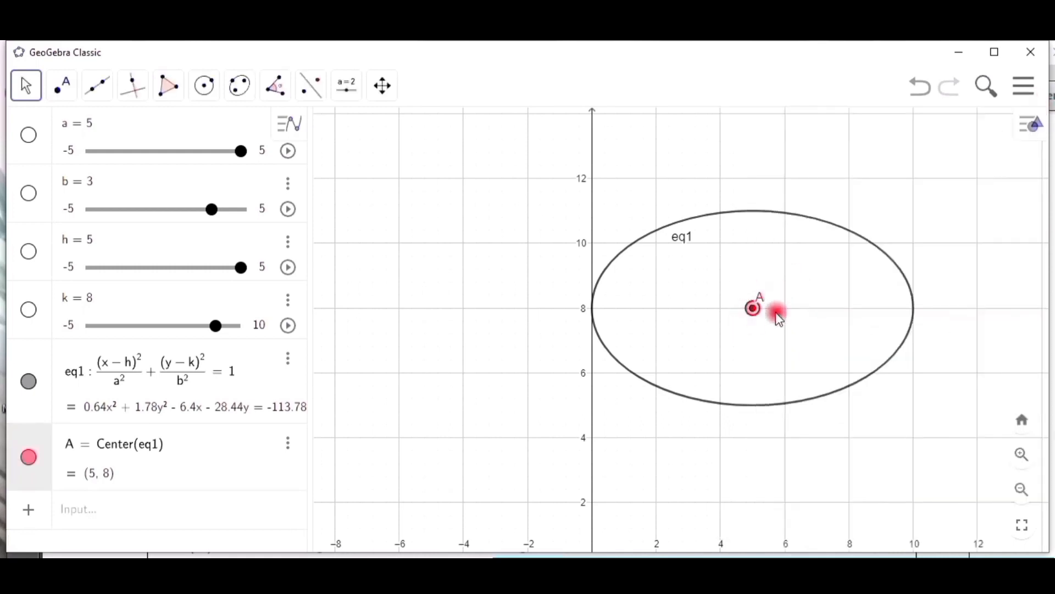
- Set the label of centre point A to show Name & Value, and close the settings
click(754, 306)
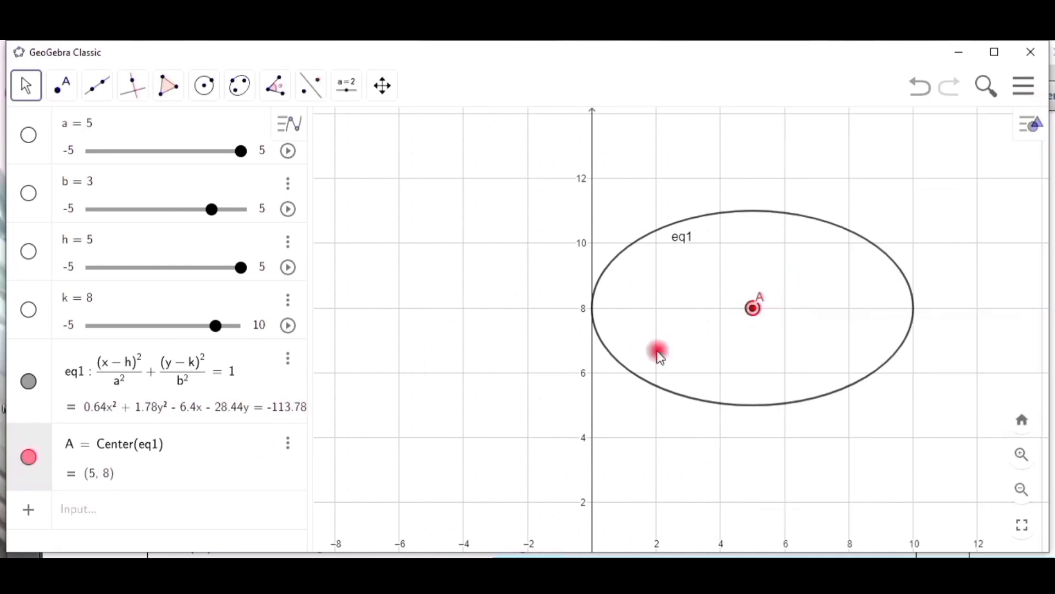
right_click(755, 308)
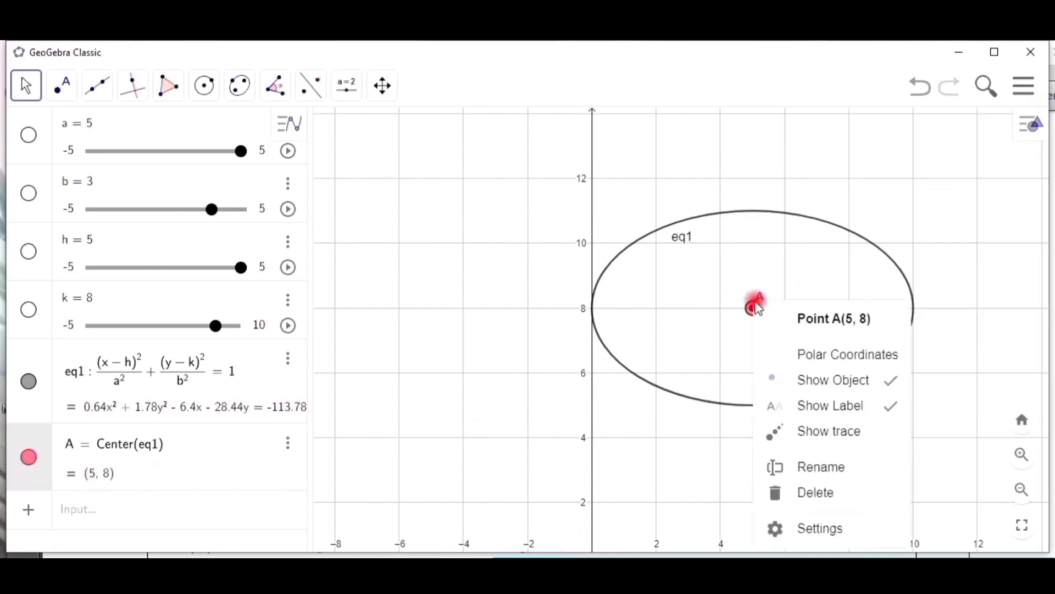
click(833, 530)
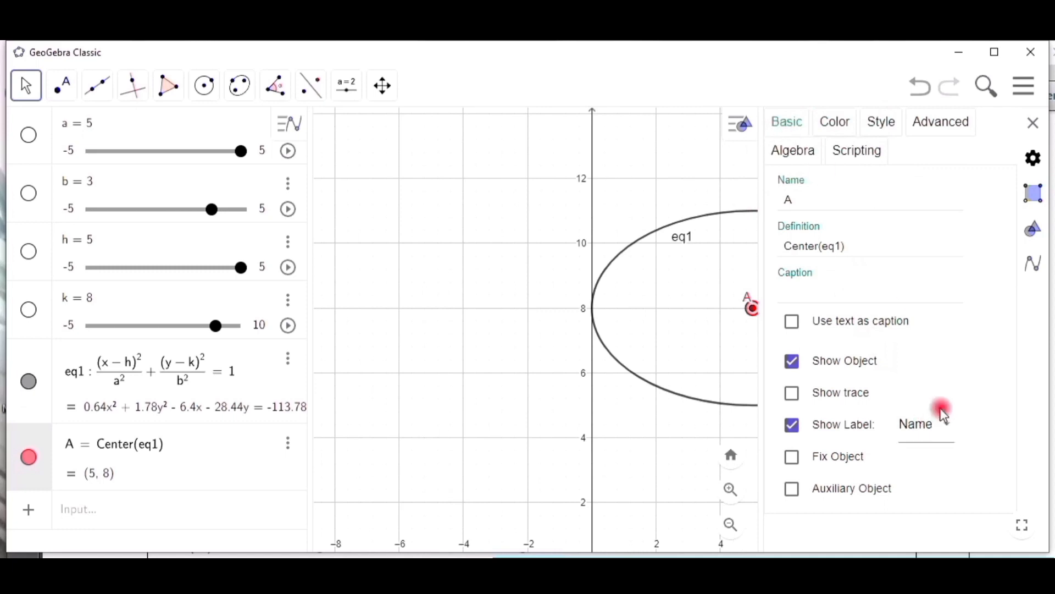
click(942, 426)
click(936, 451)
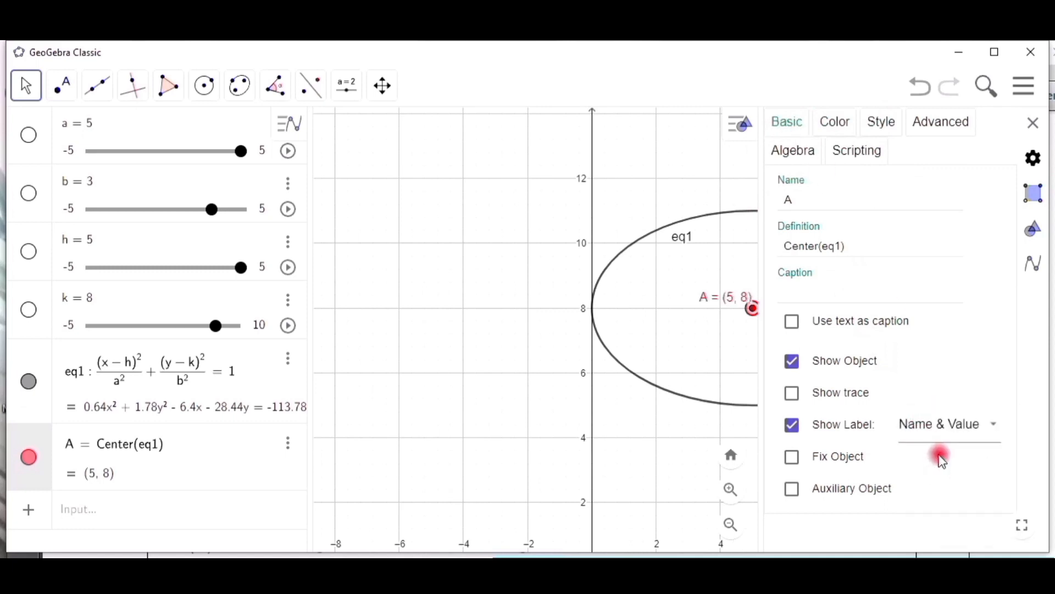
click(671, 440)
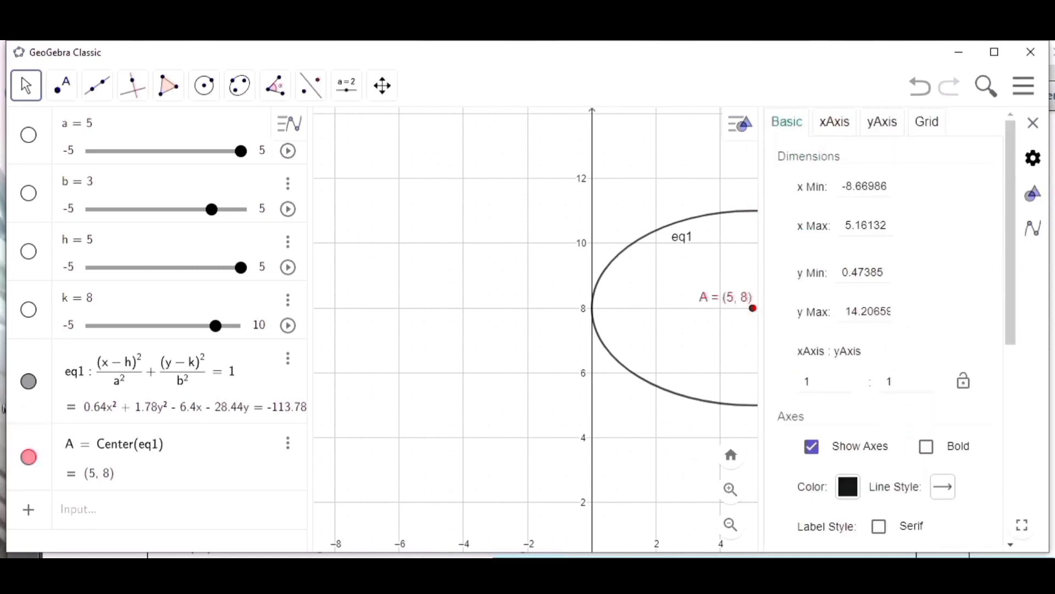
click(1033, 123)
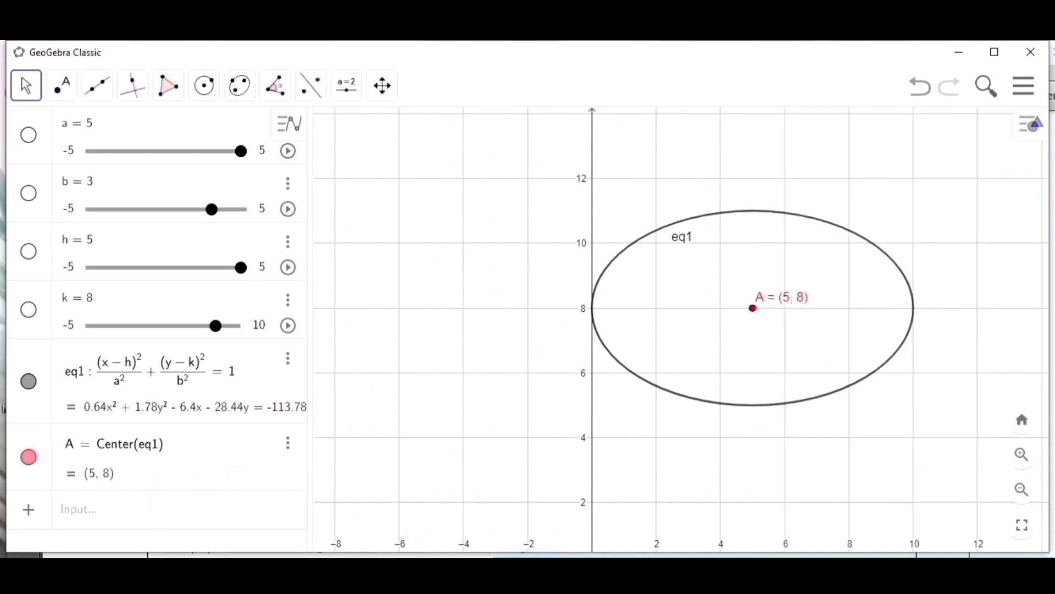
- Mark eccentricity, foci and vertices in the Ex-3 text of the syllabus PDF, and compute Eccentricity(eq1) in GeoGebra Classic
key(alt+Tab)
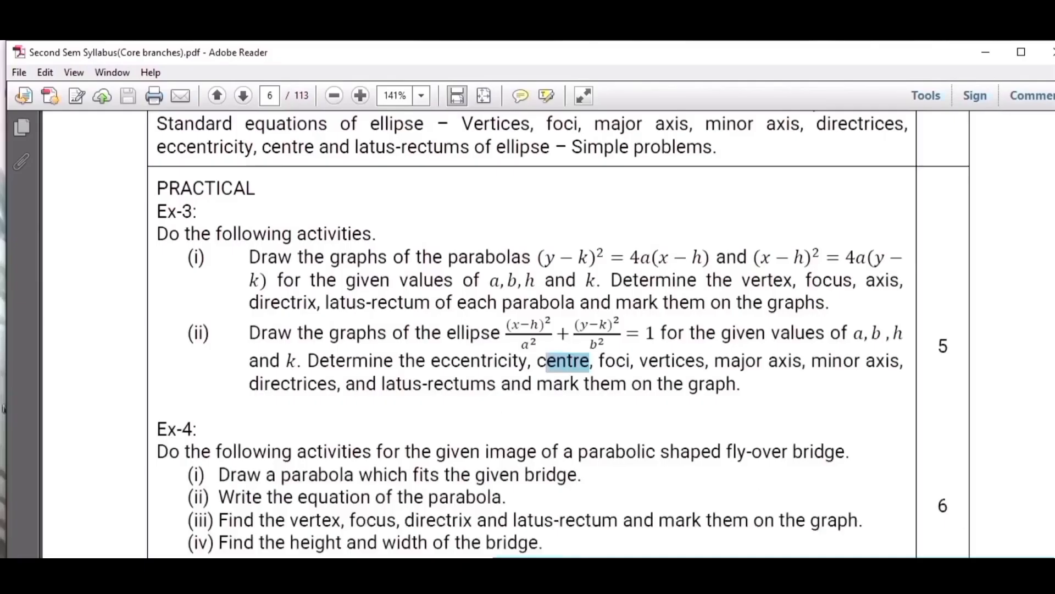
drag(528, 361, 432, 361)
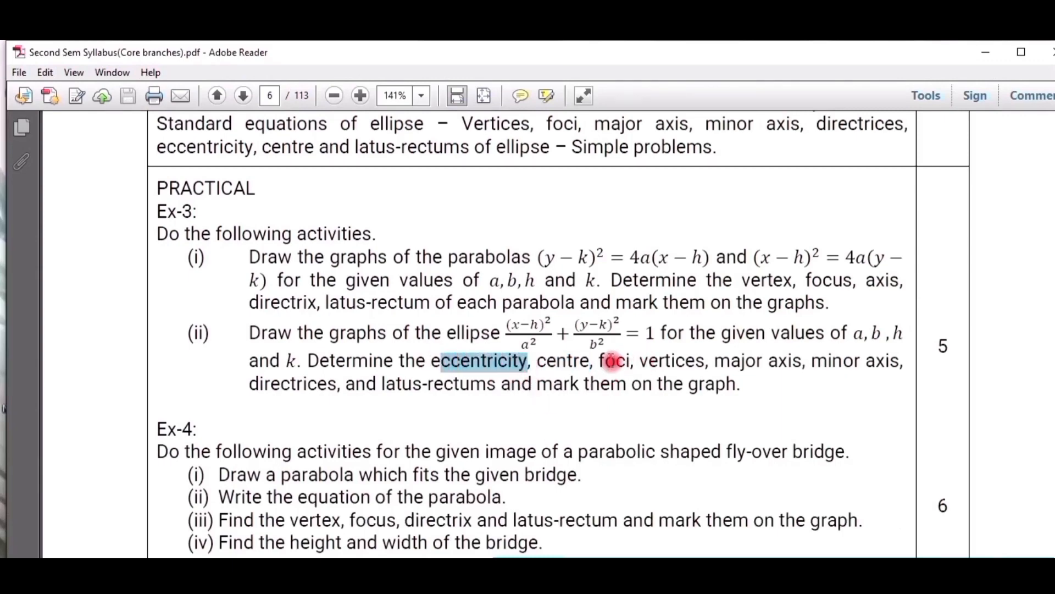
drag(600, 361, 705, 362)
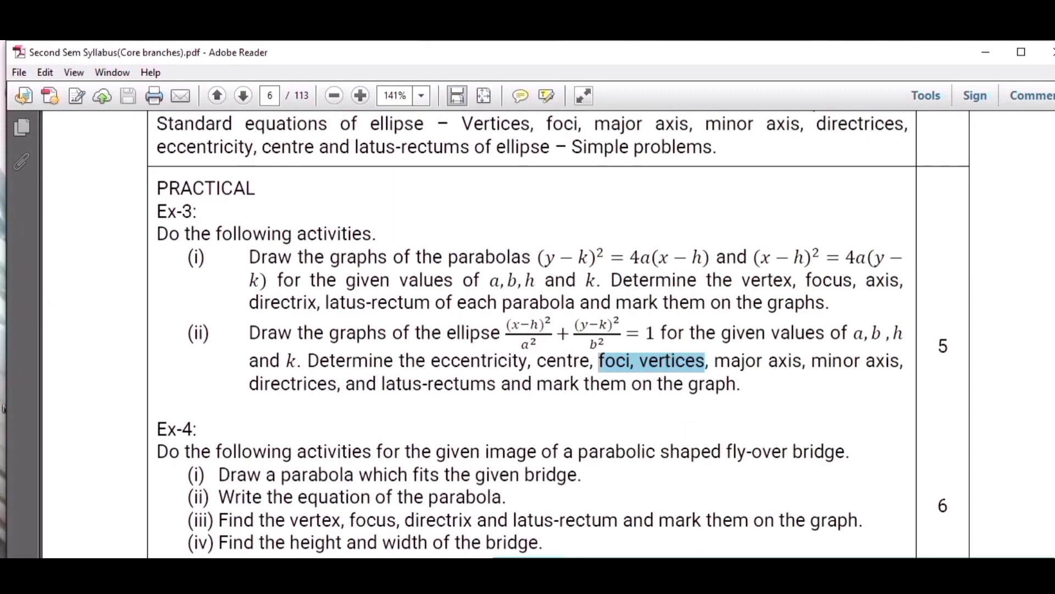
click(362, 569)
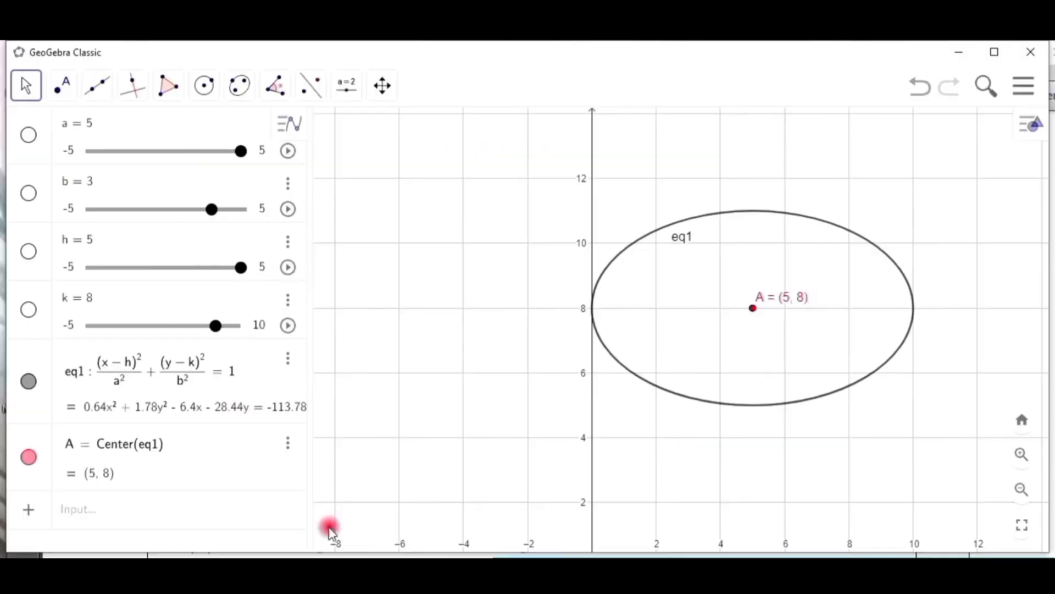
click(192, 506)
text(eccentricity)
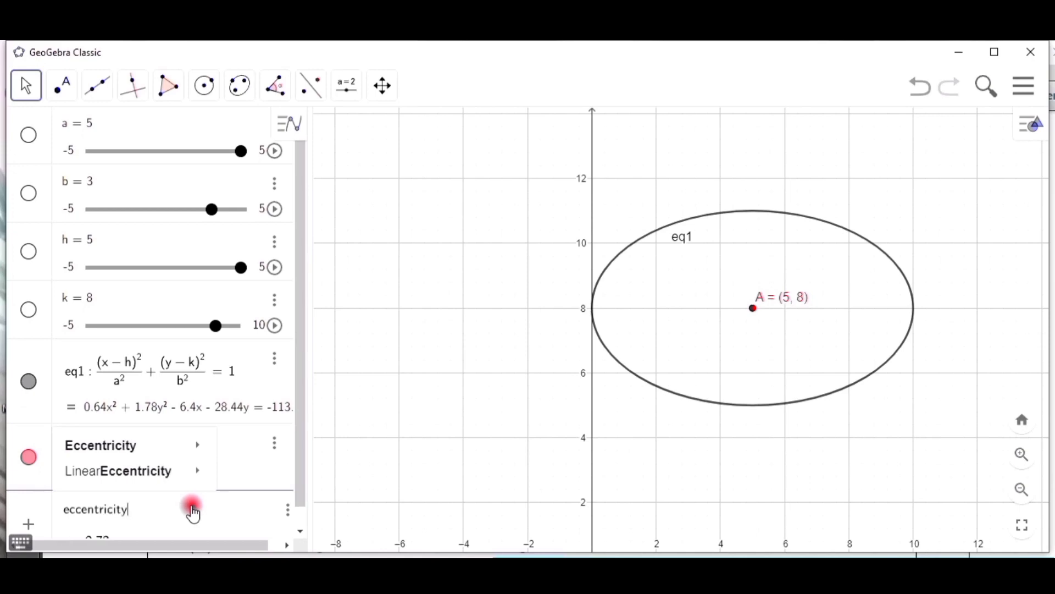
key(Return)
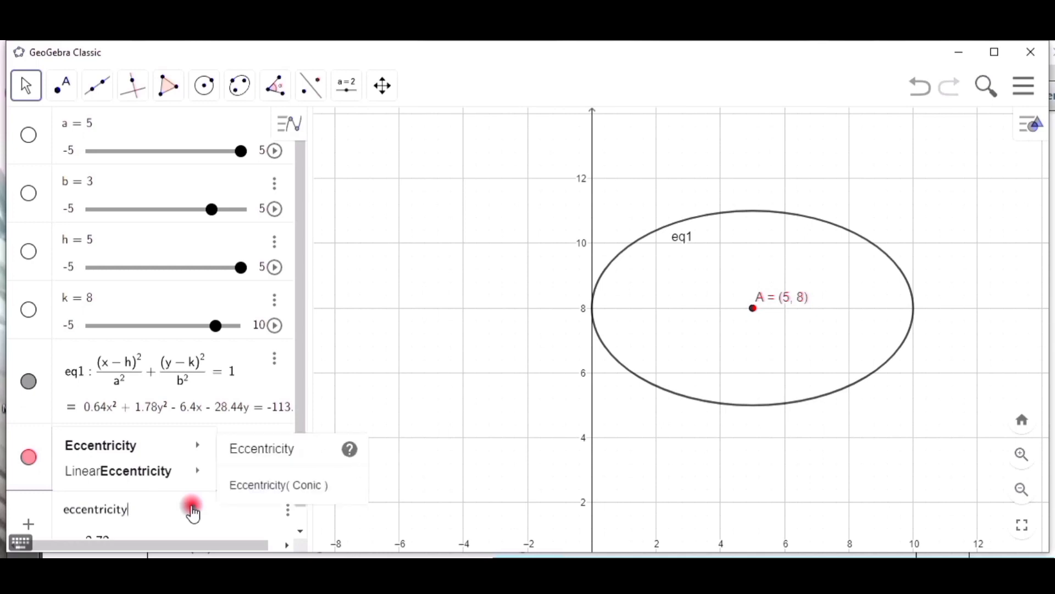
key(Return)
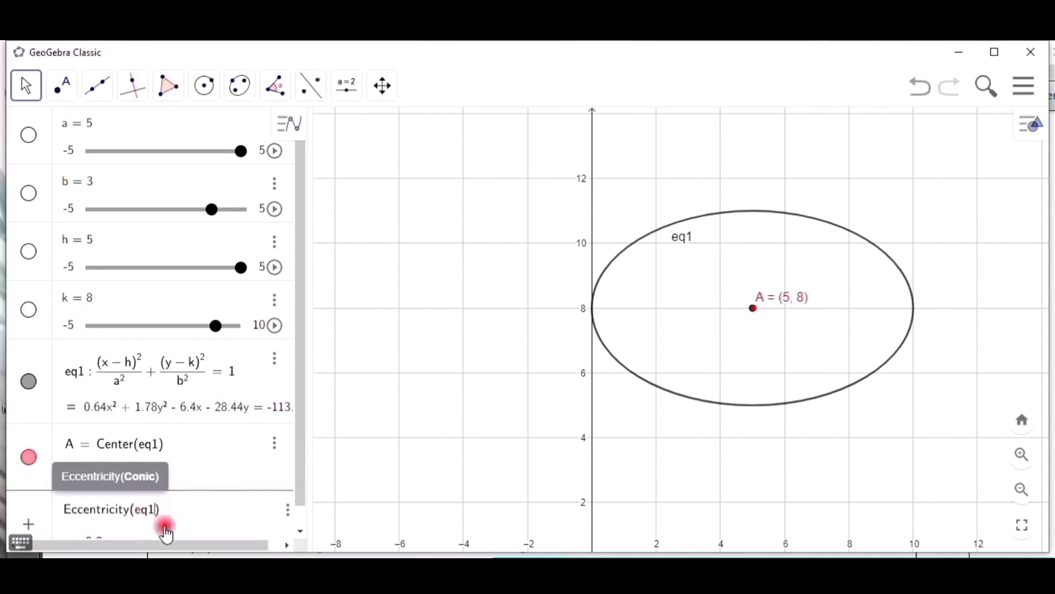
key(Return)
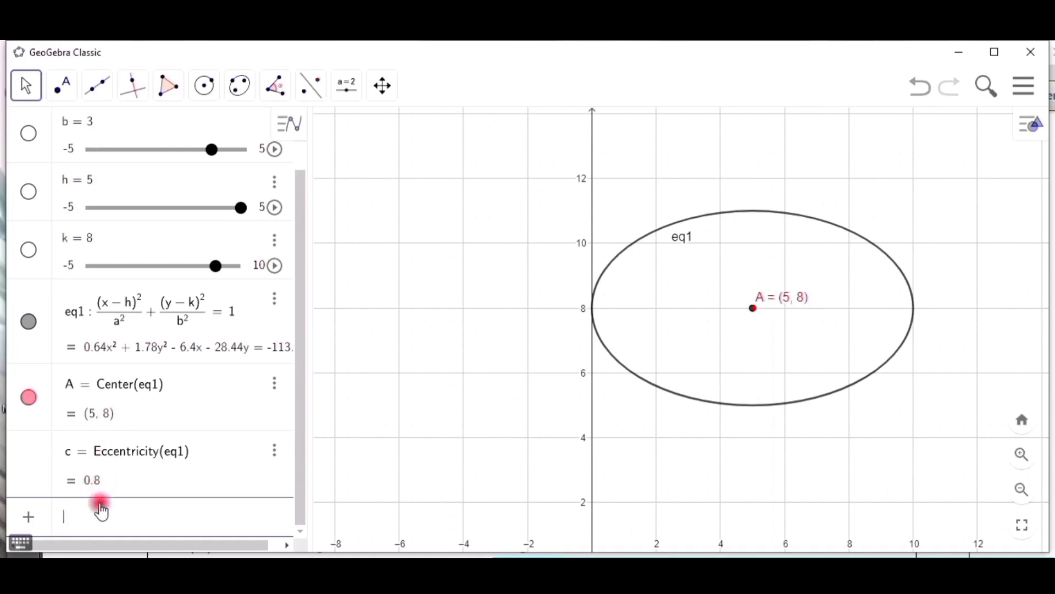
- Mark the ellipse's vertices on the graph with Vertex(eq1)
text(ve)
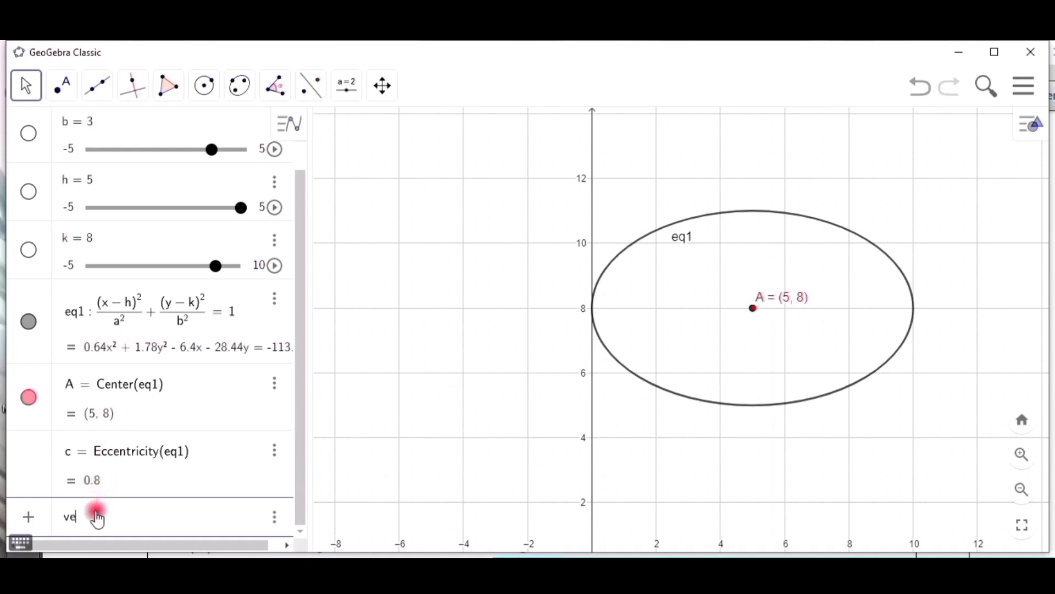
text(rte)
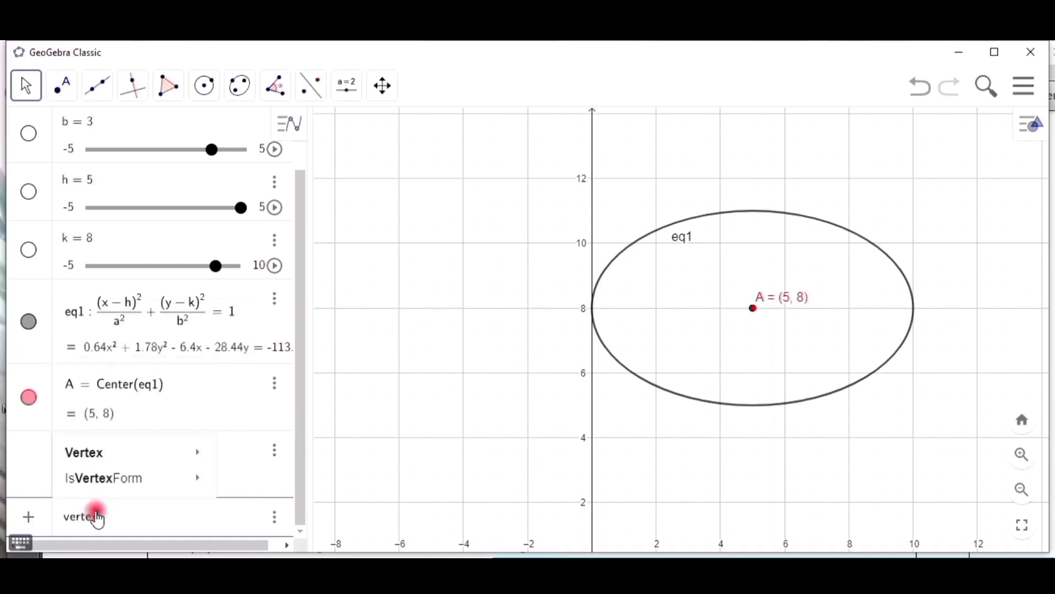
text(x()
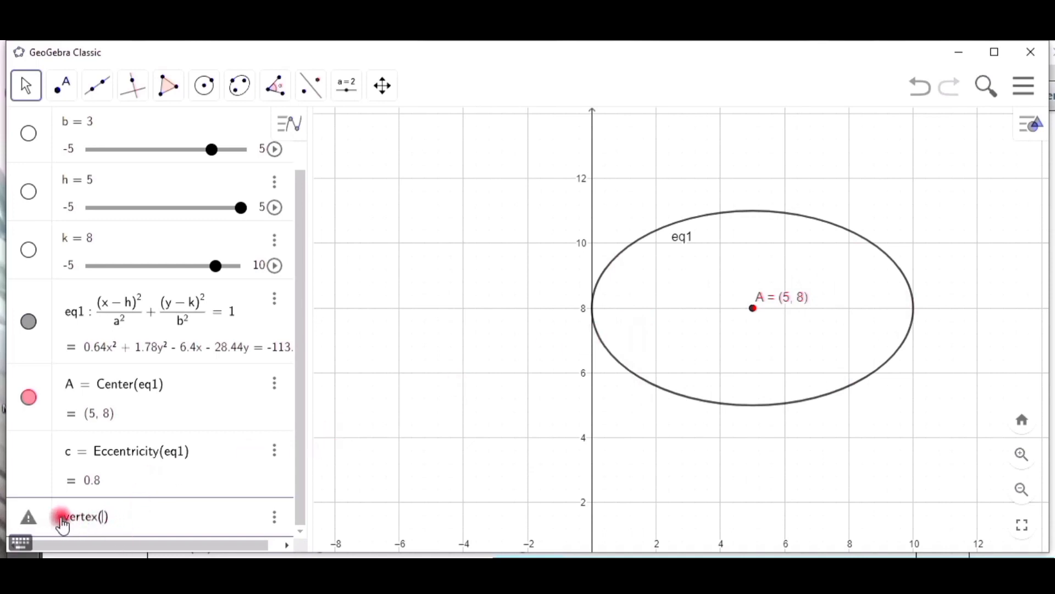
text(eq1)
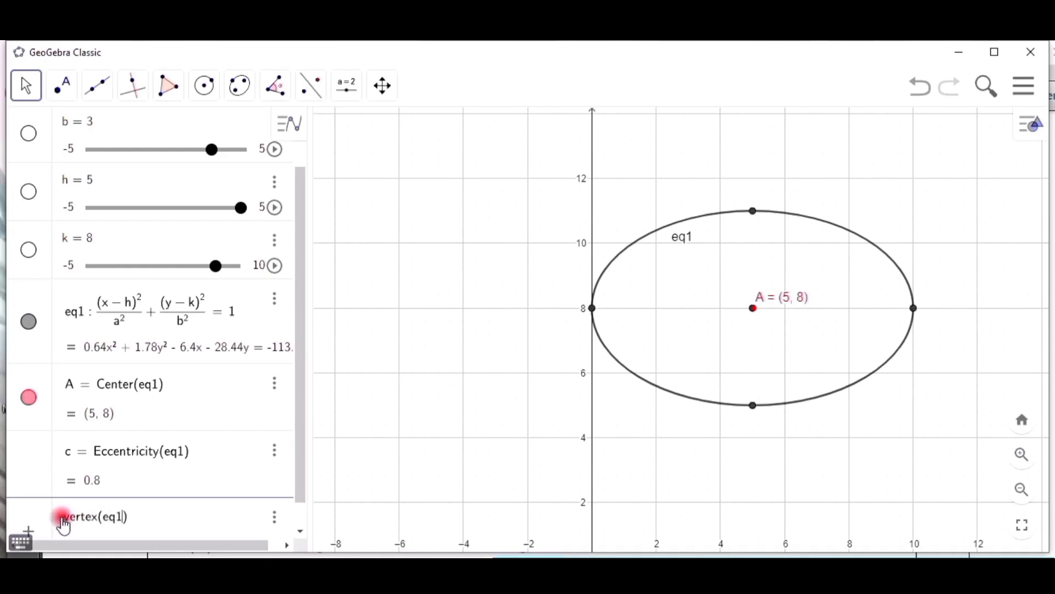
key(Return)
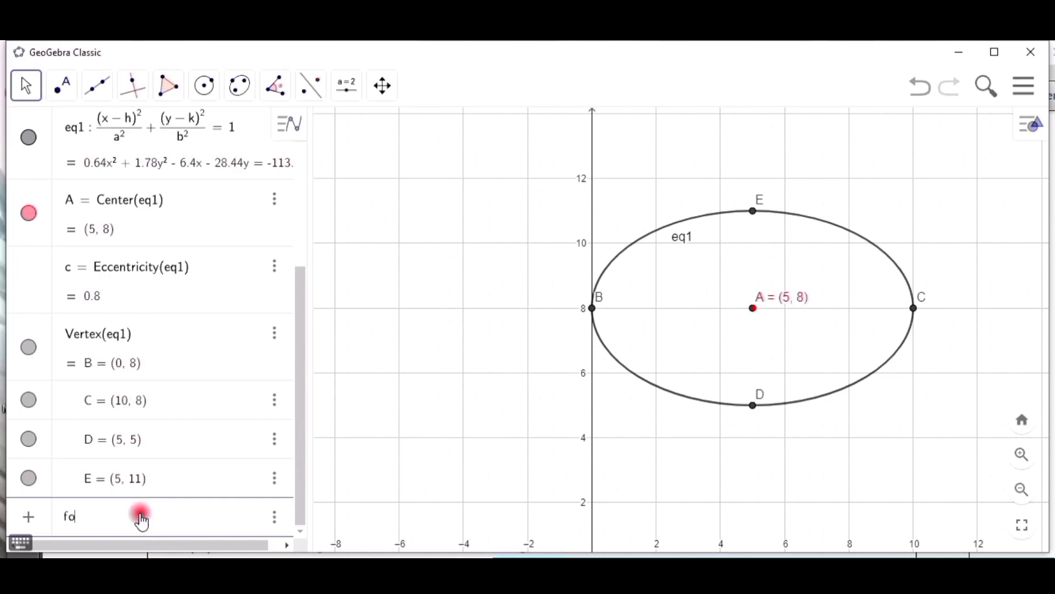
- Mark the ellipse's foci on the graph with Focus(eq1)
text(cu)
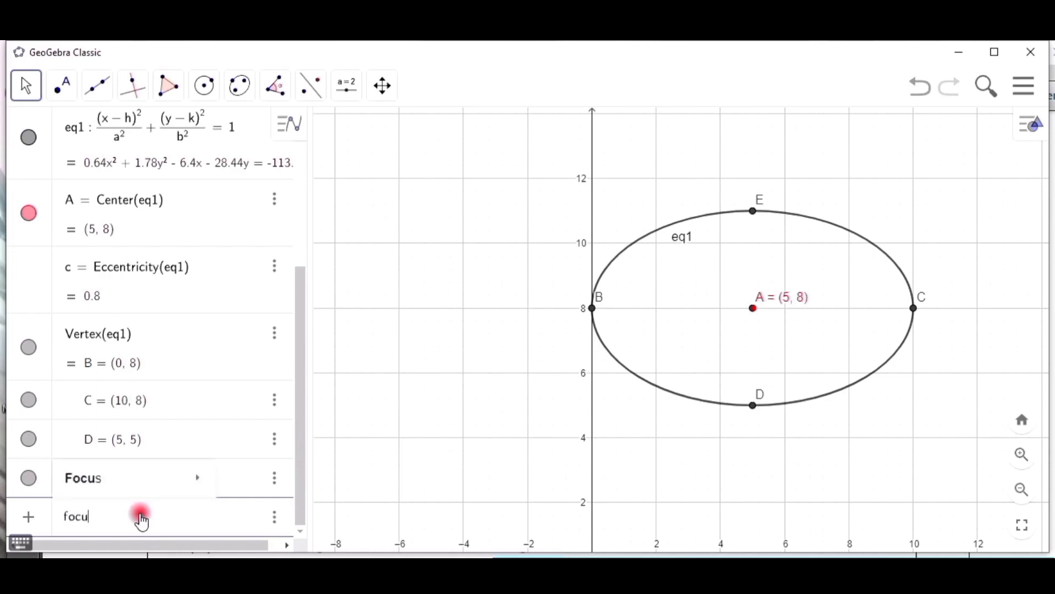
text(s()
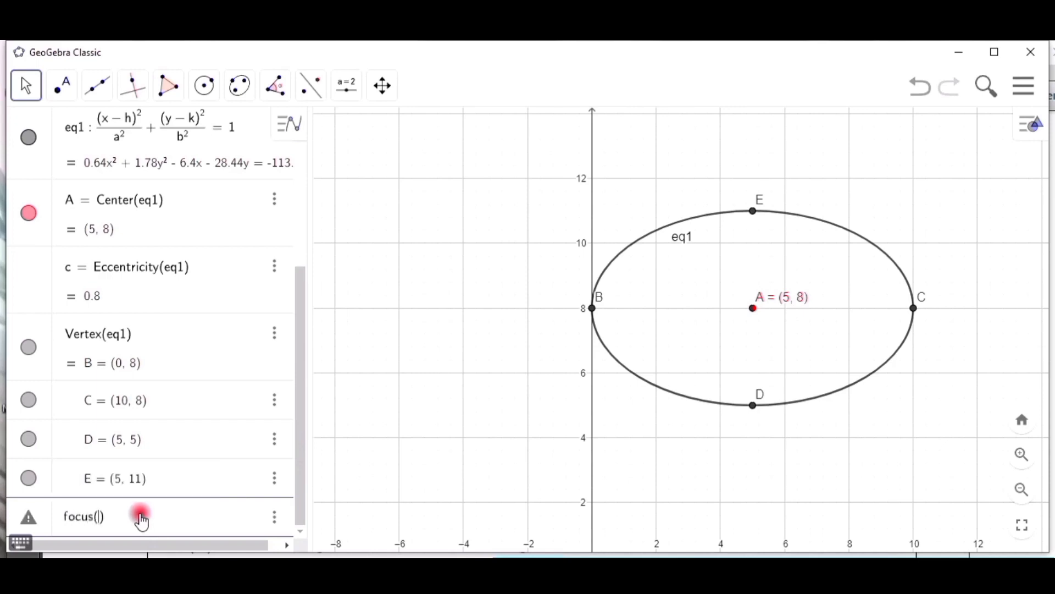
text(eq1)
key(Return)
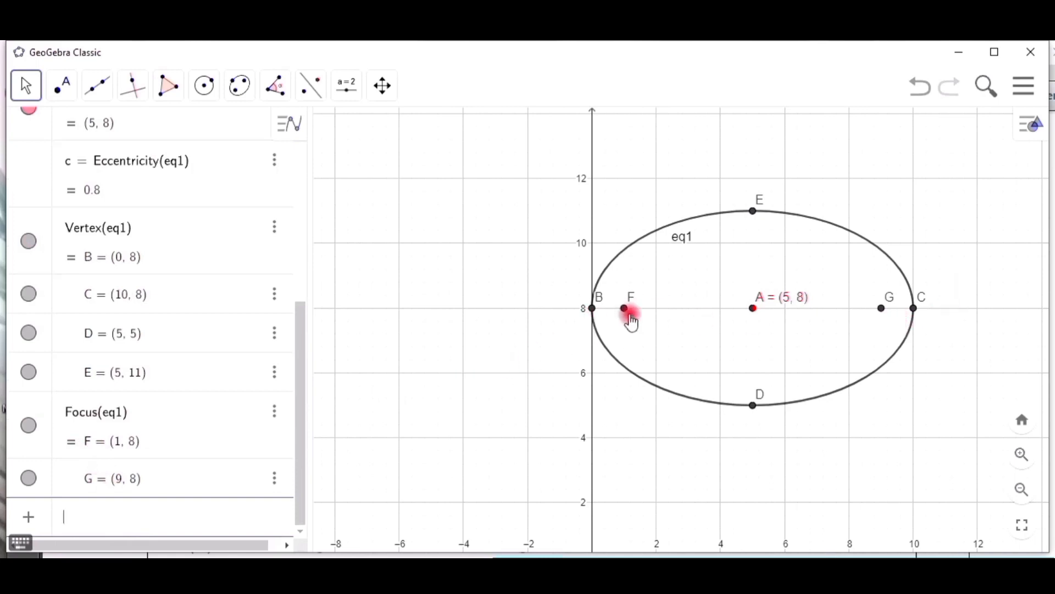
- Draw the ellipse's two directrices with Directrix(eq1)
scroll(634, 312, up, 2)
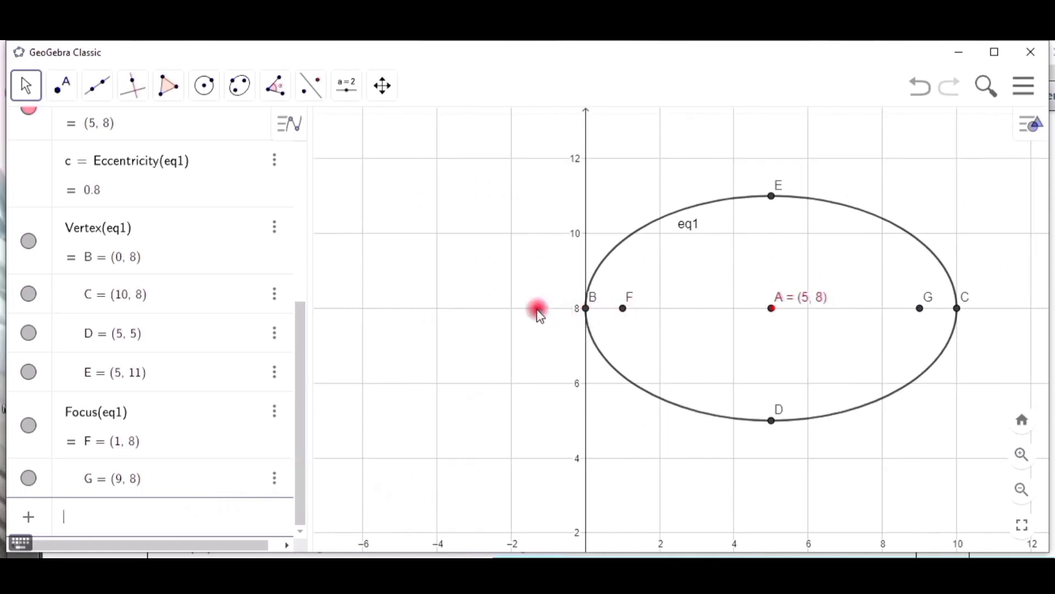
click(75, 518)
text(di)
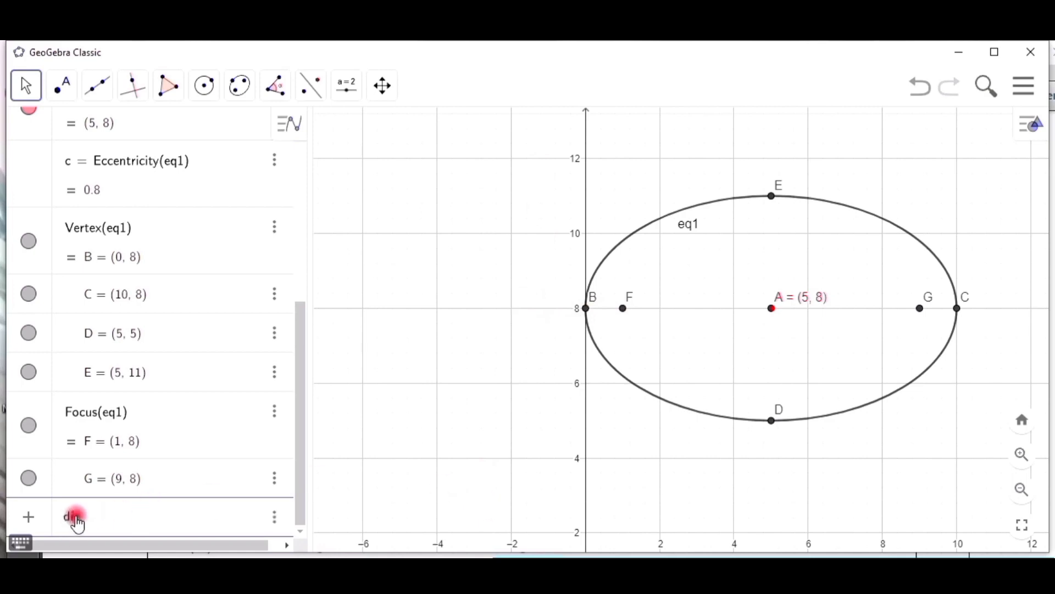
text(rec)
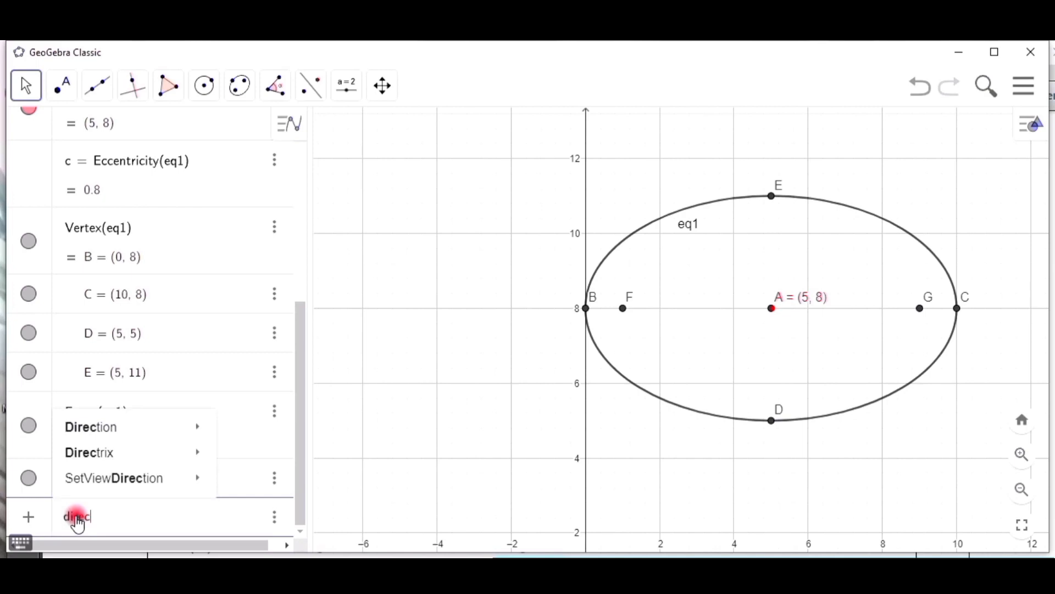
text(()
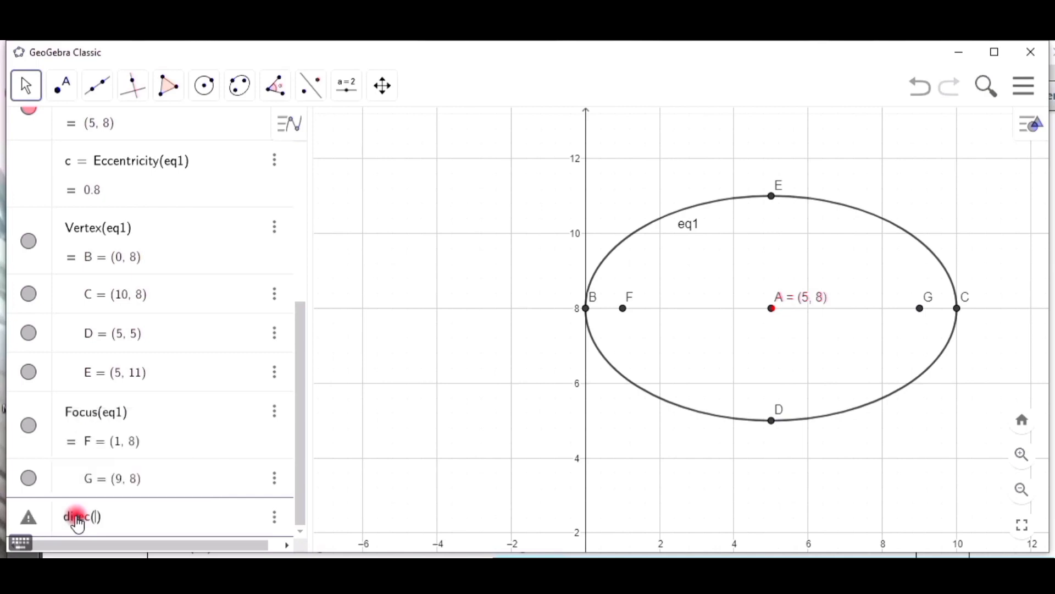
key(BackSpace)
key(BackSpace)
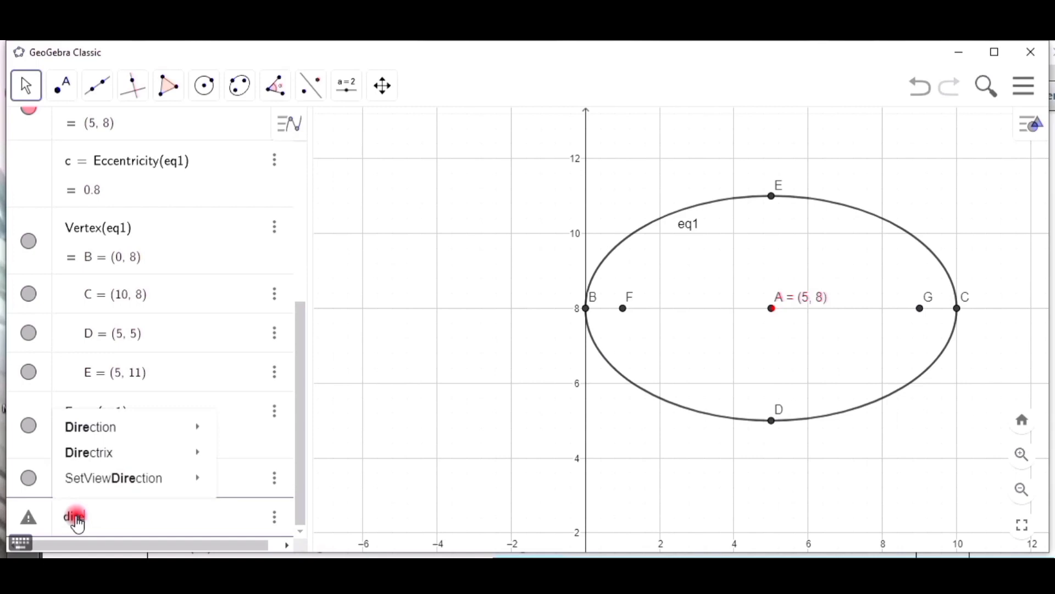
key(Down)
key(Down)
key(Return)
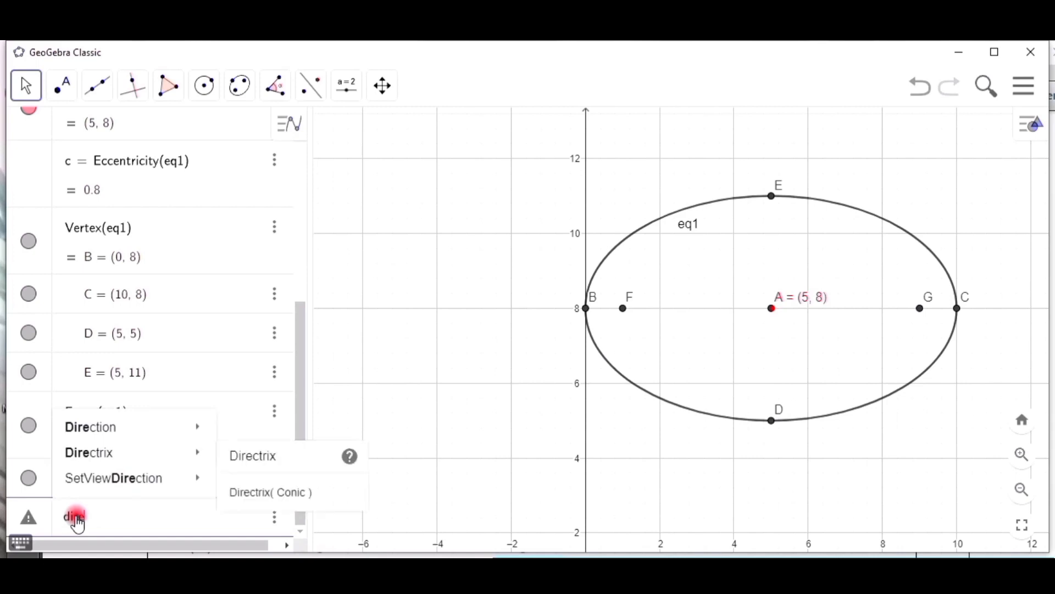
key(Return)
text(eq)
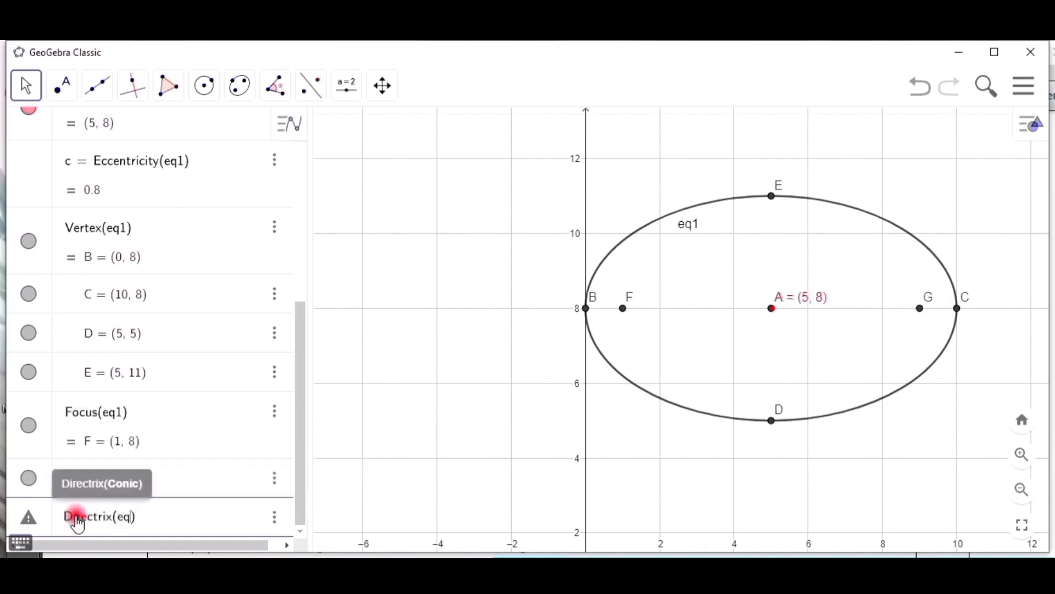
text(1)
key(Return)
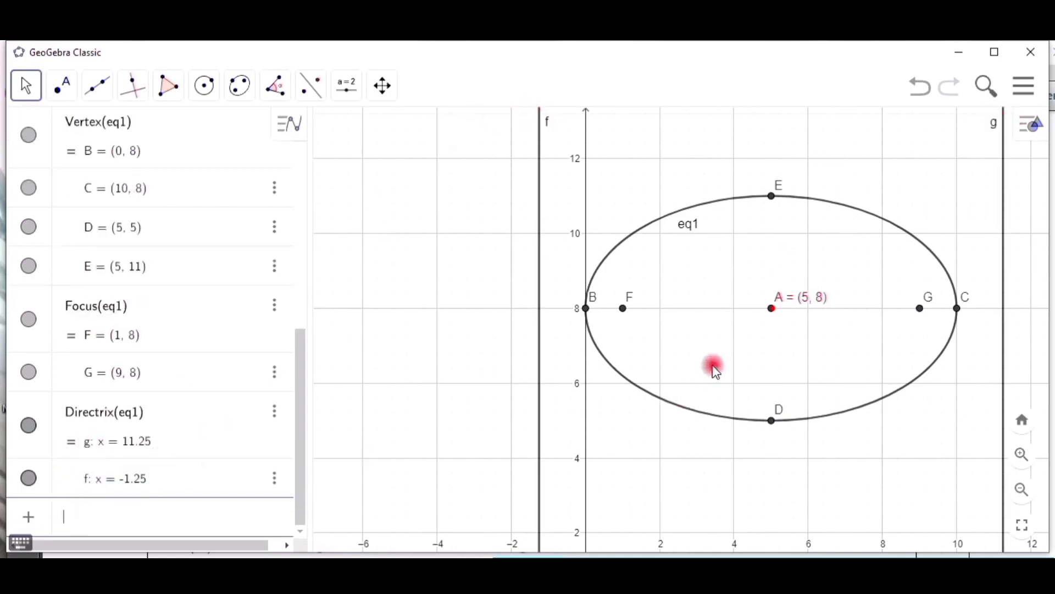
- Change the colour of directrix f to purple (#6600CC) and close its settings
scroll(731, 365, down, 1)
drag(1006, 285, 823, 341)
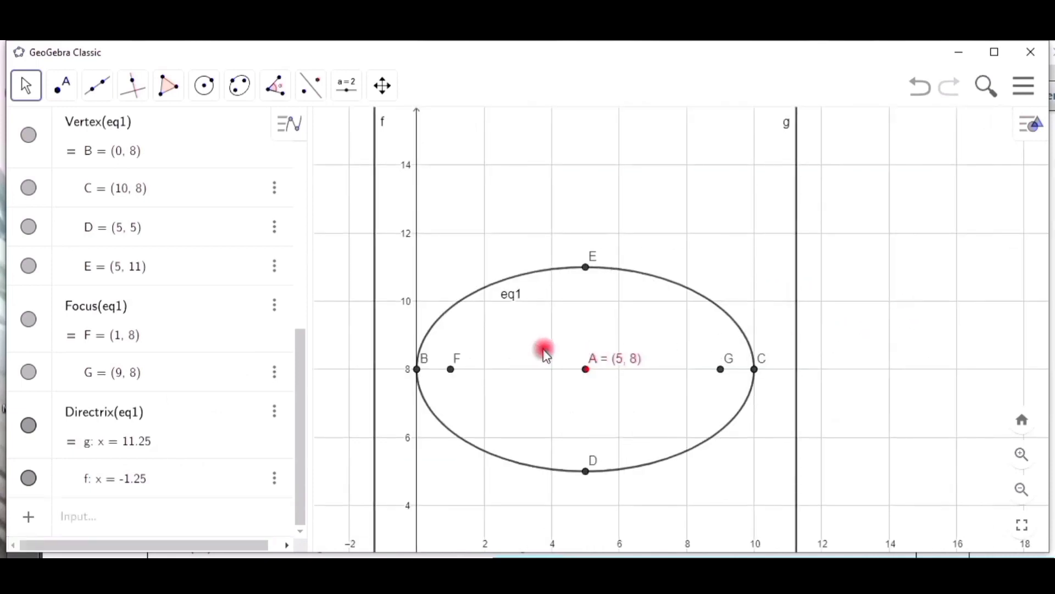
scroll(536, 348, up, 2)
scroll(618, 338, down, 1)
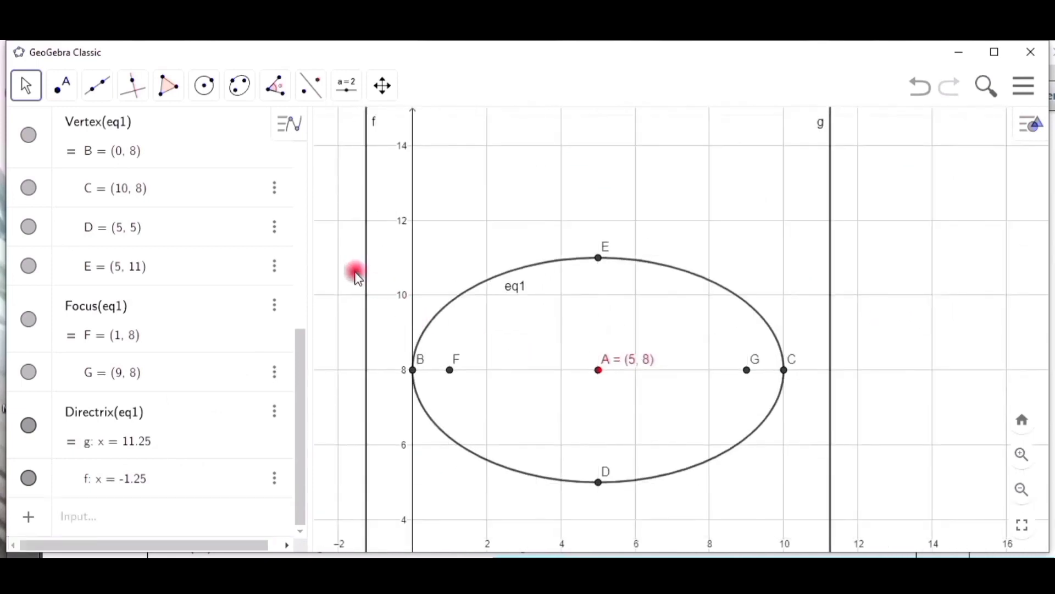
right_click(368, 278)
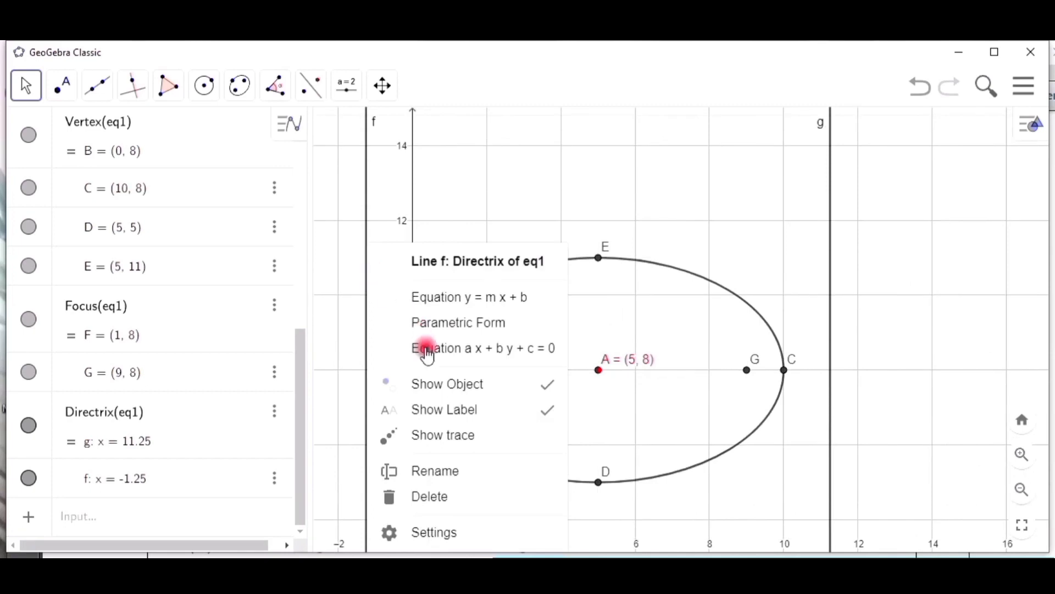
click(461, 535)
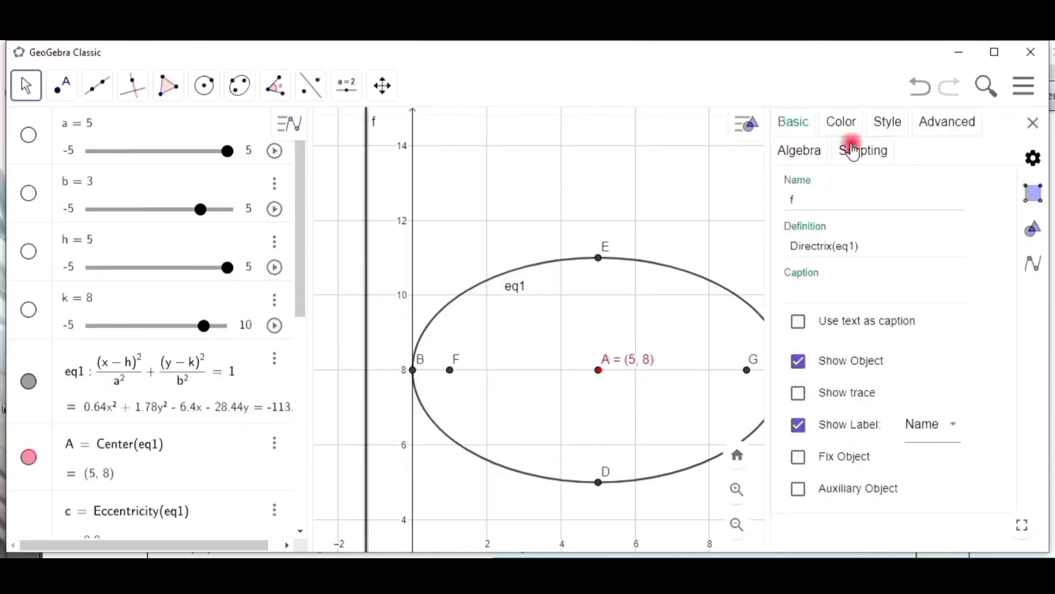
click(841, 122)
click(900, 311)
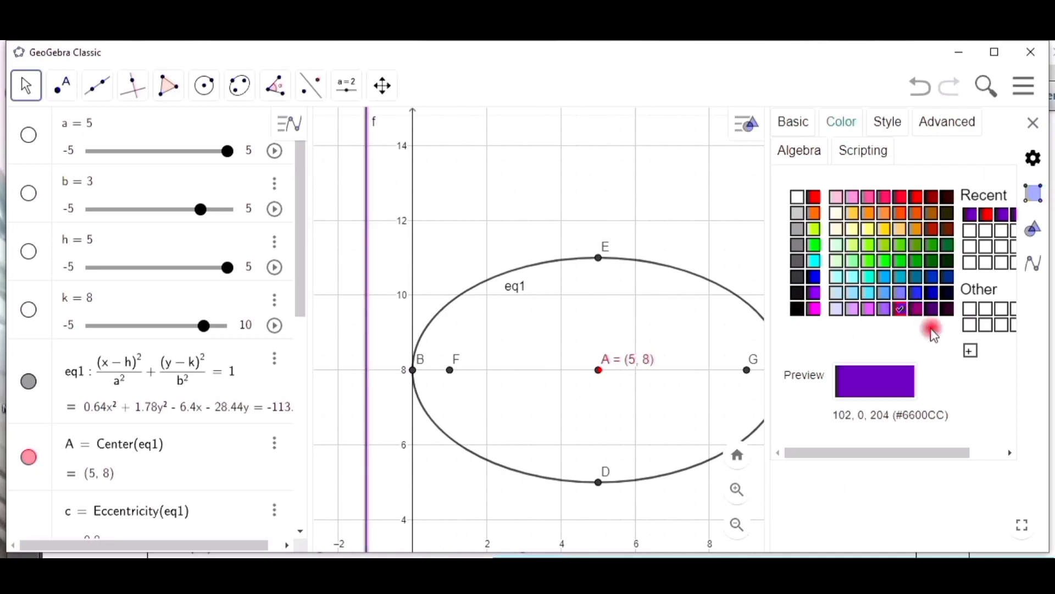
click(1031, 132)
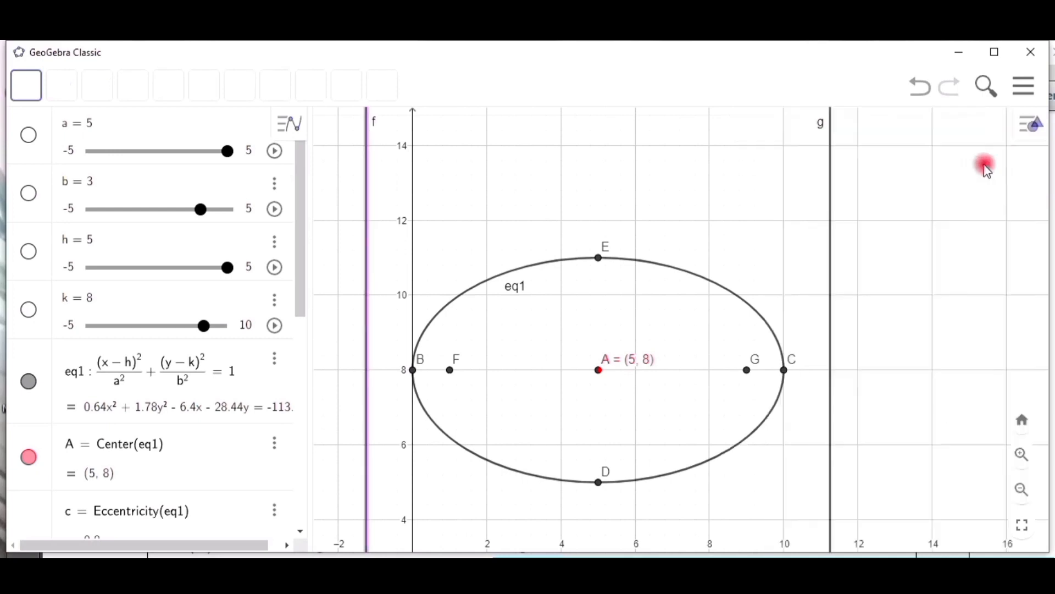
right_click(830, 183)
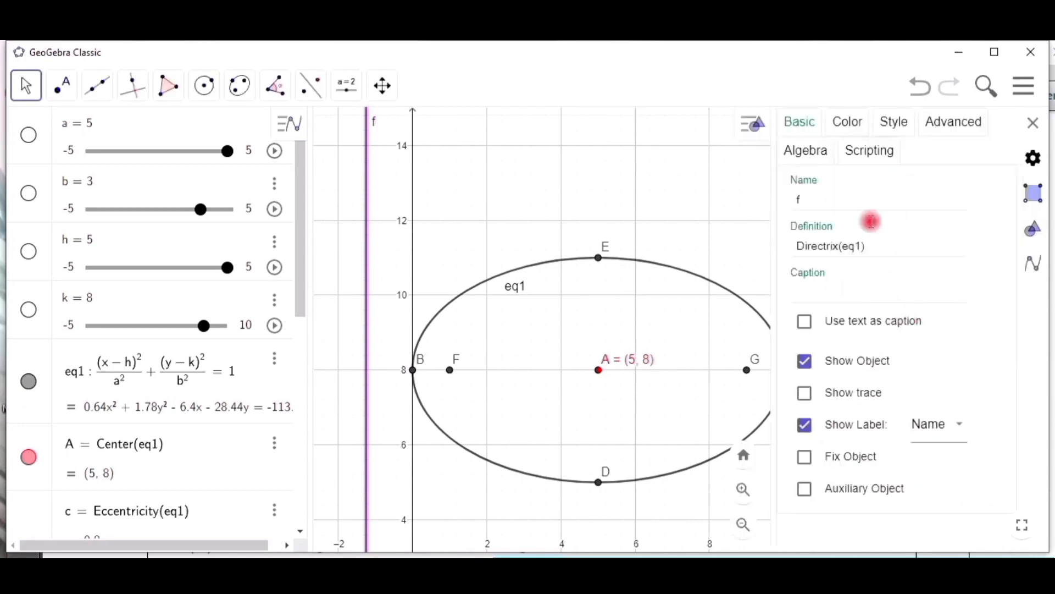
click(731, 178)
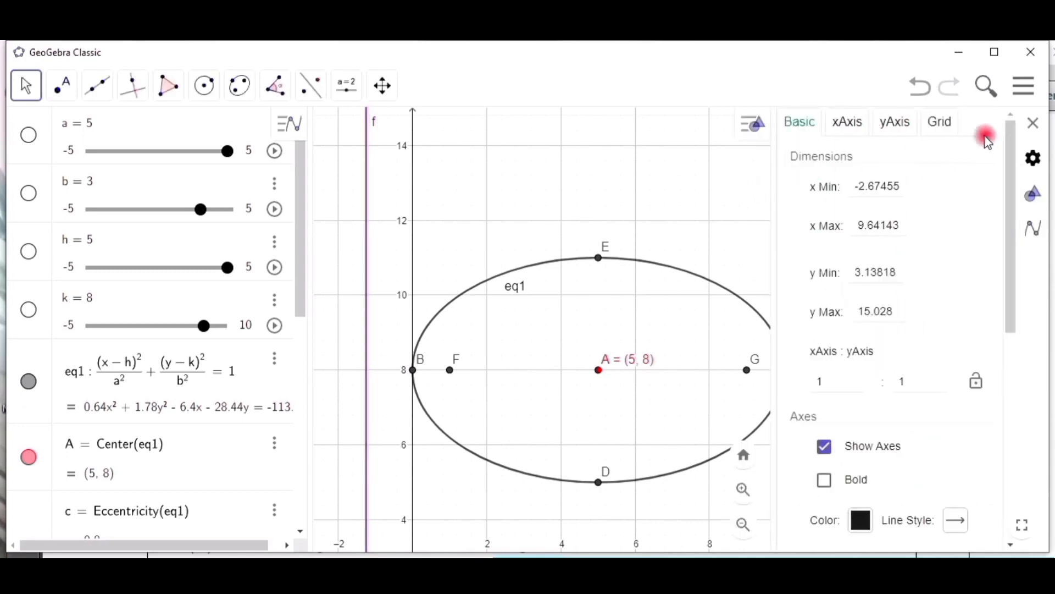
click(1034, 123)
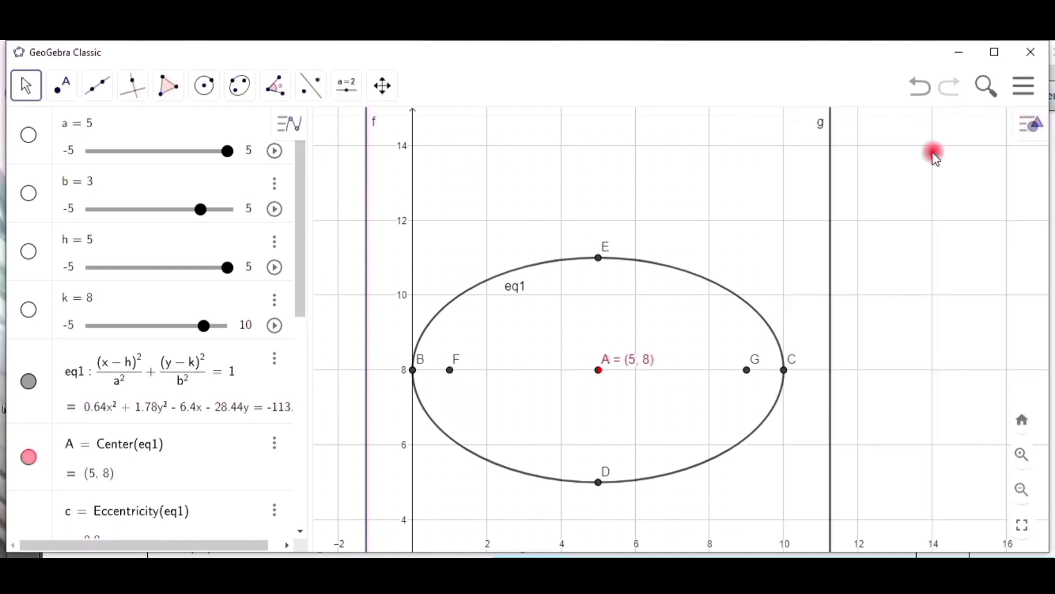
- Change the colour of directrix g to the same purple (#6600CC) and close its settings
right_click(820, 129)
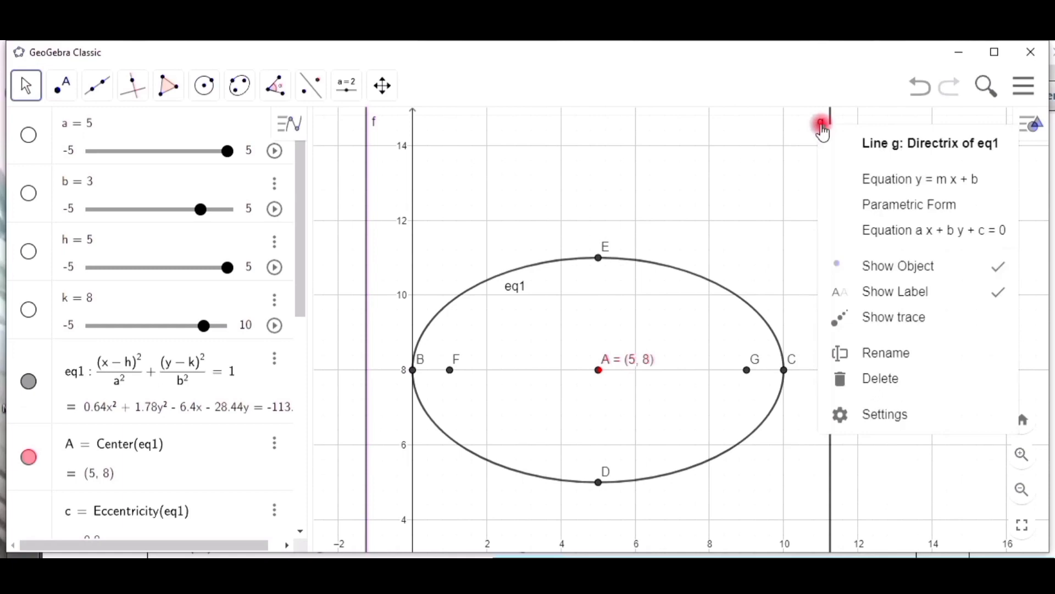
click(898, 420)
click(806, 199)
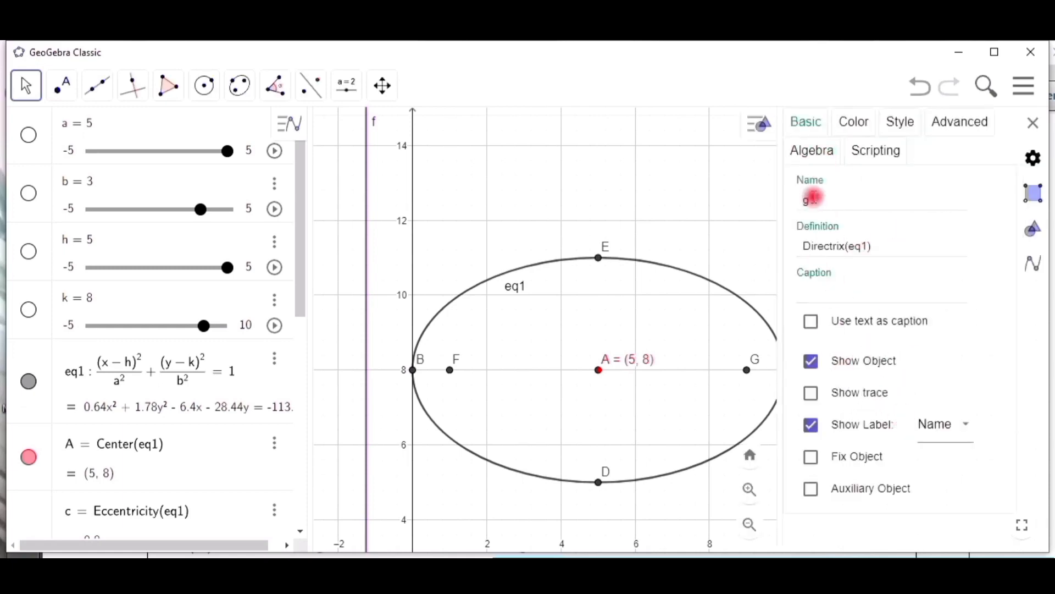
click(851, 122)
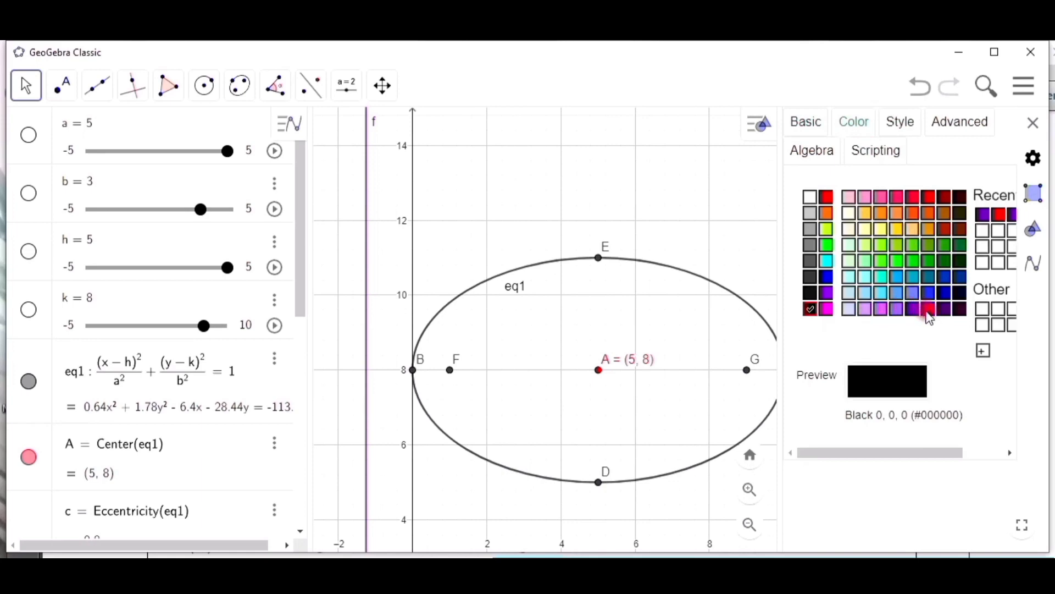
click(915, 311)
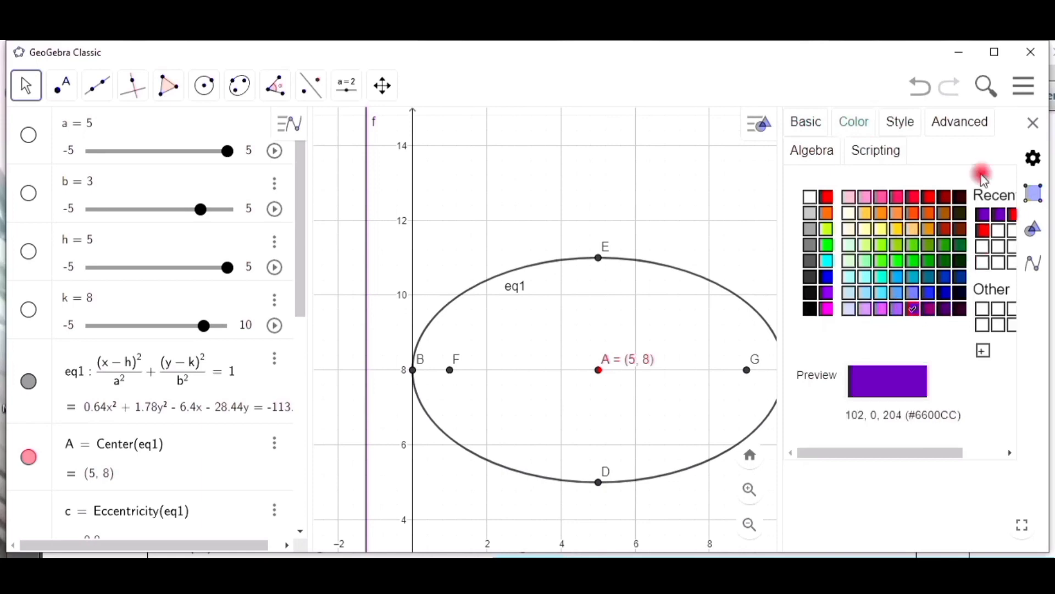
click(1033, 123)
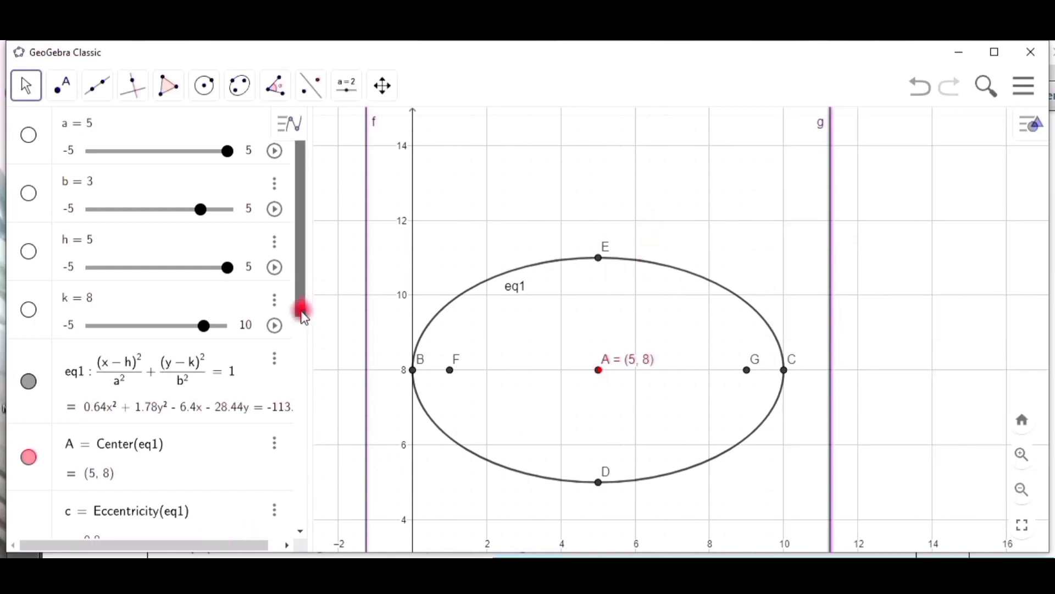
- Draw the ellipse's major axis as a line named major with MajorAxis(eq1)
drag(302, 311, 314, 539)
click(182, 520)
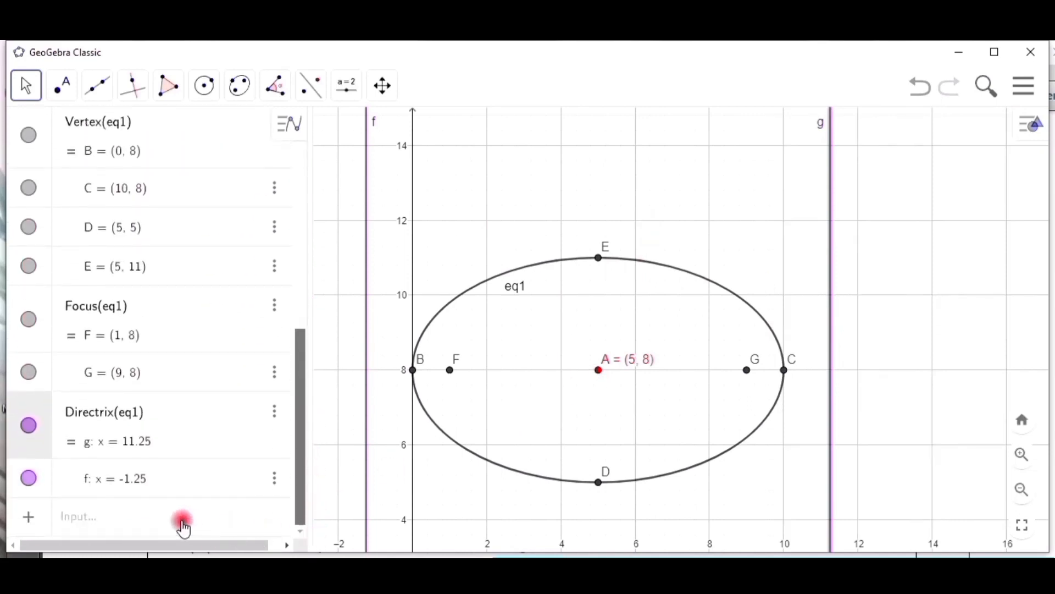
text(maj)
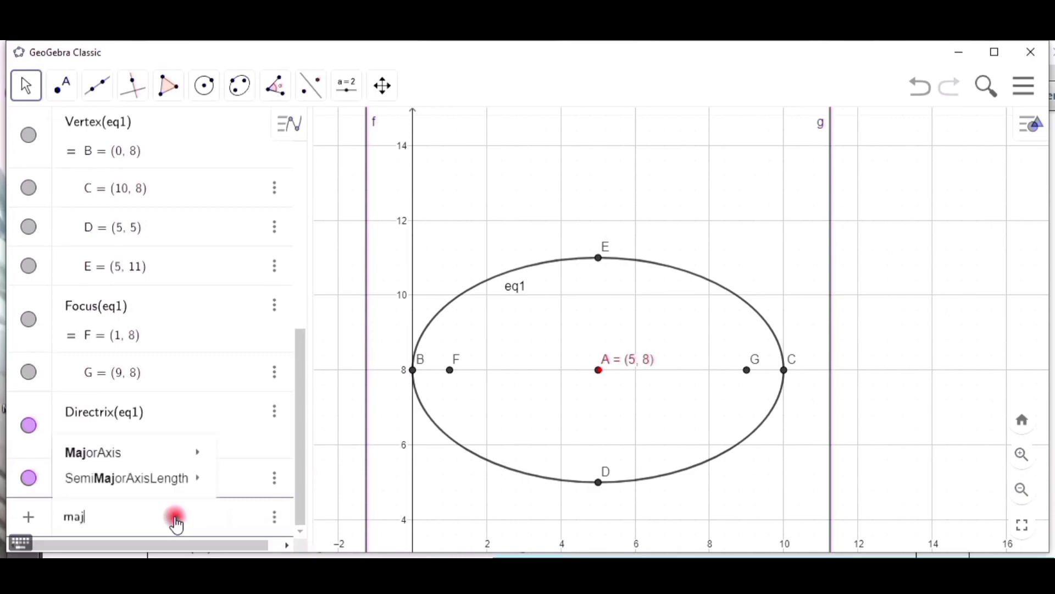
text(or :)
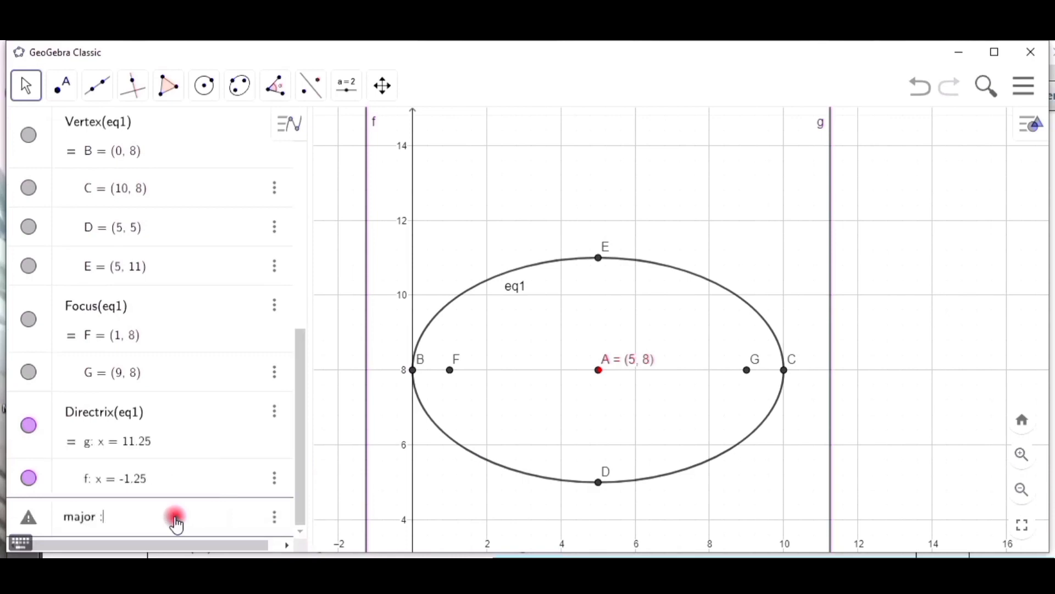
text( major)
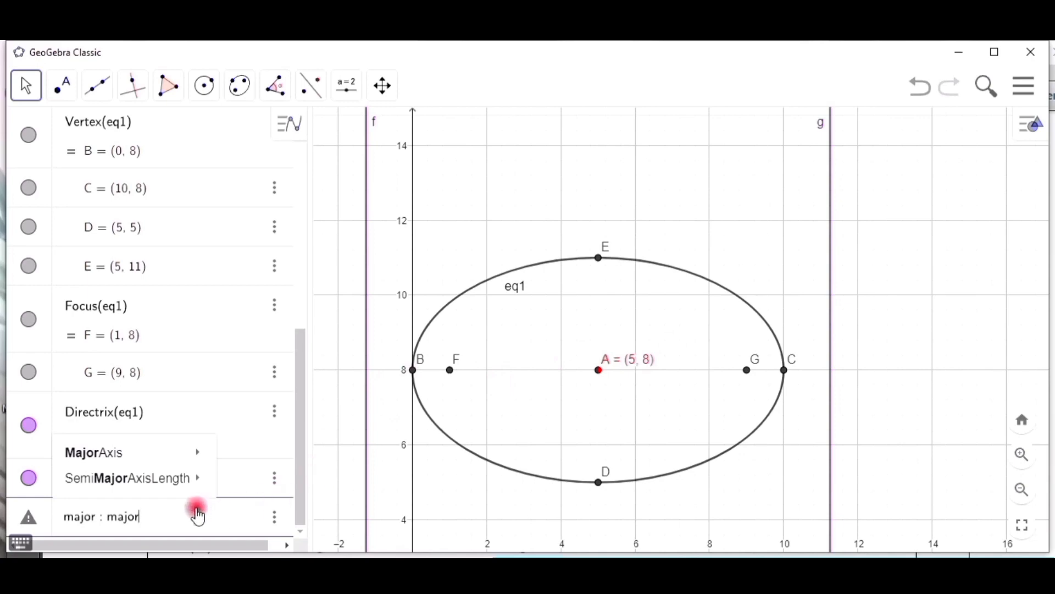
mouse_move(130, 449)
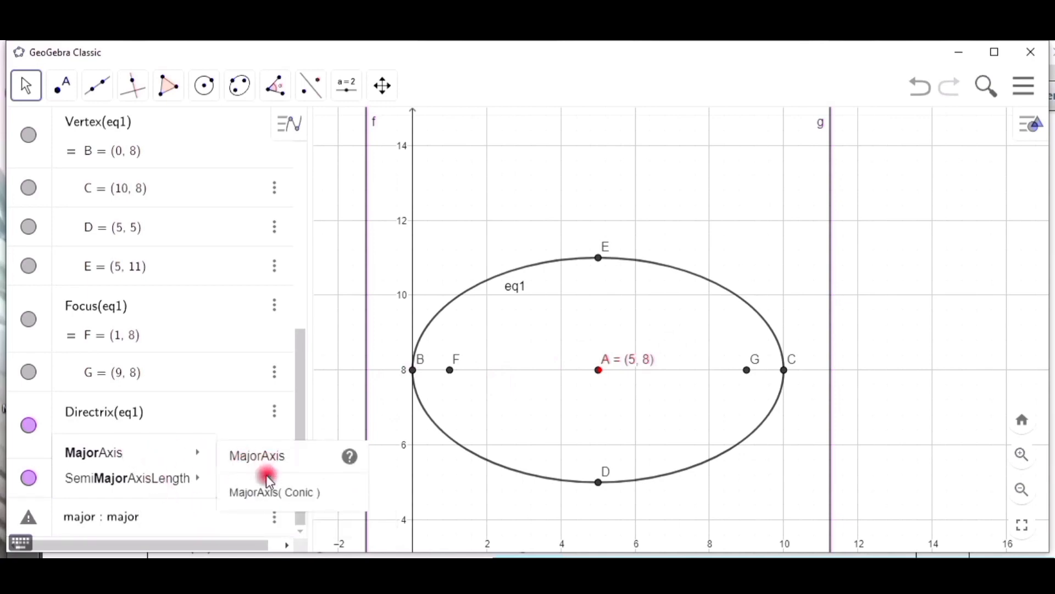
click(267, 494)
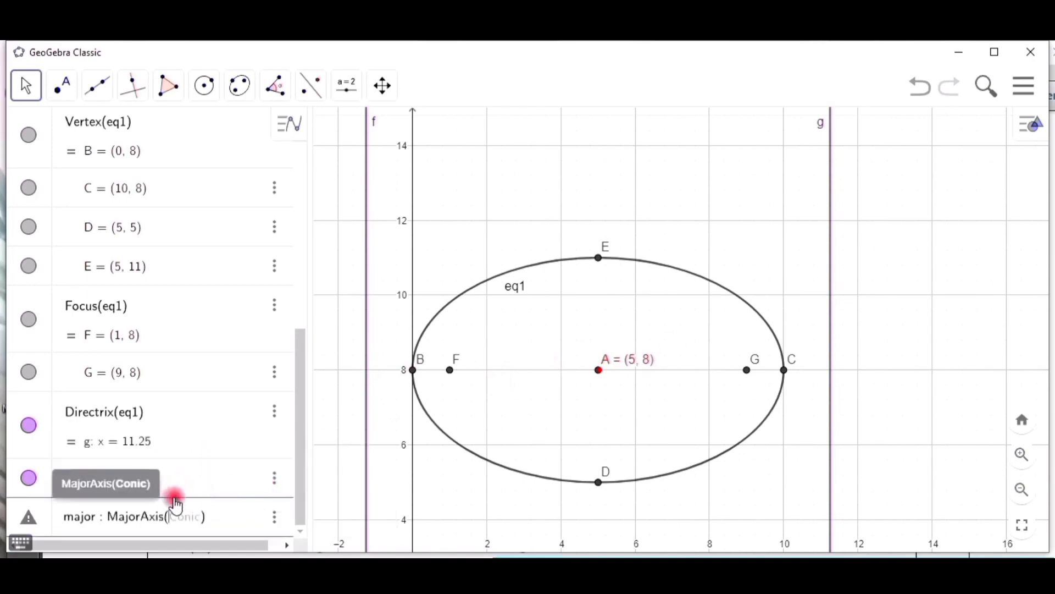
text(eq1)
key(Return)
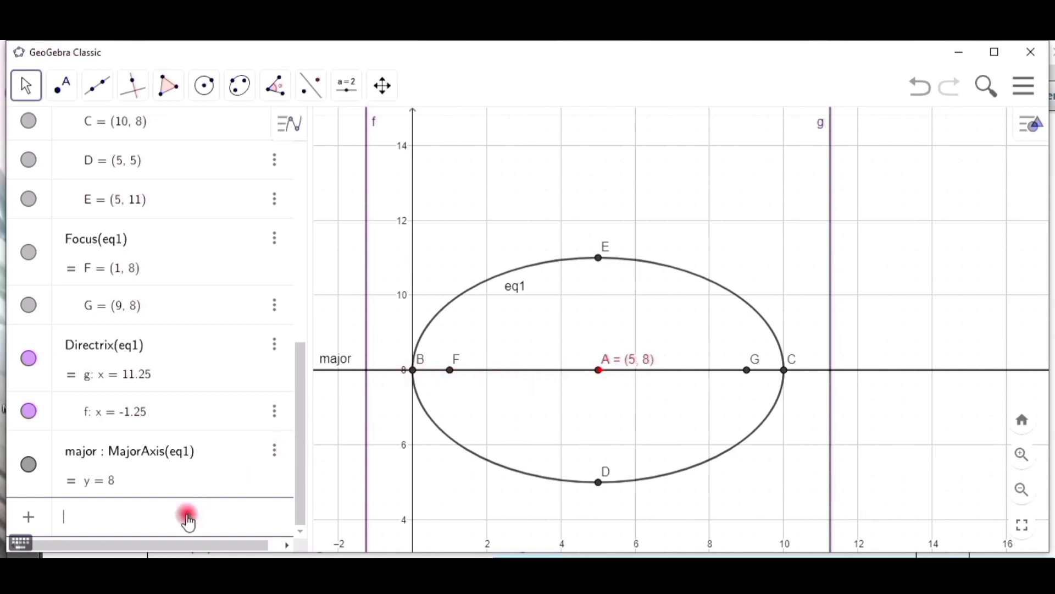
- Draw the ellipse's minor axis as a line named minor with MinorAxis(eq1)
text(nor )
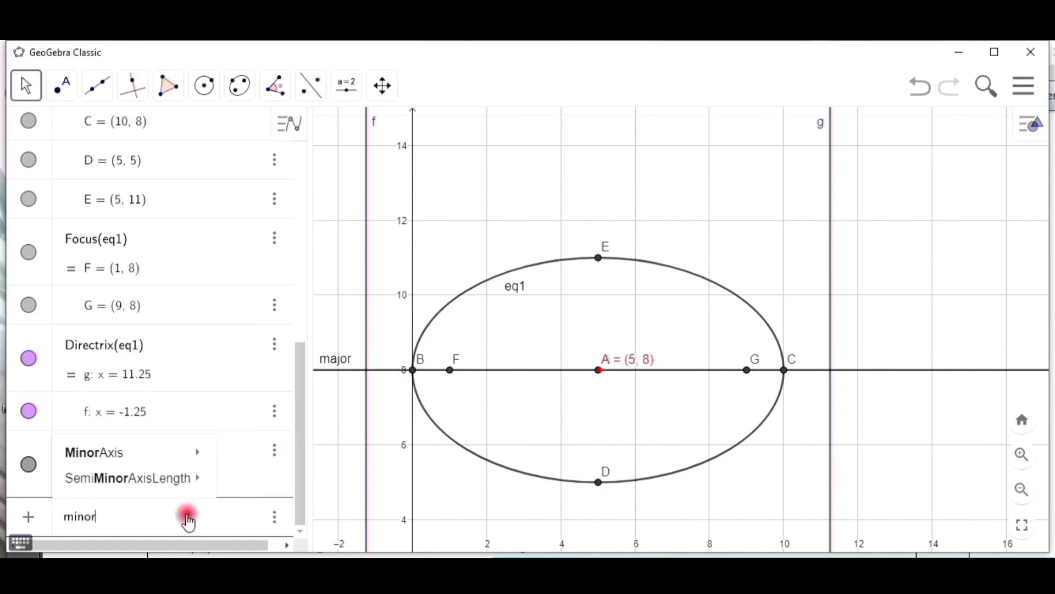
text(: minor)
key(Down)
key(Return)
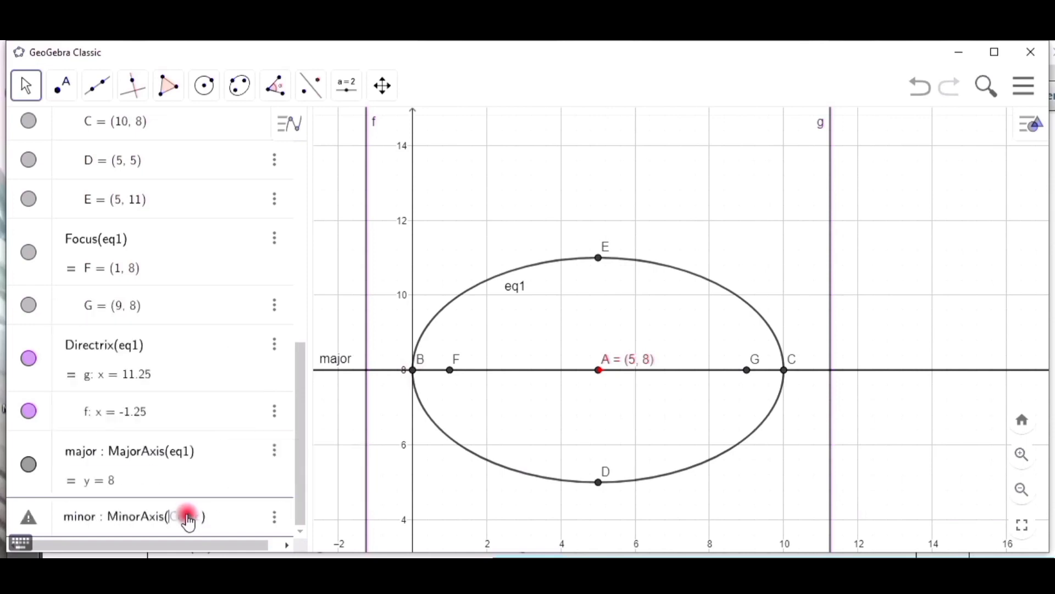
key(Return)
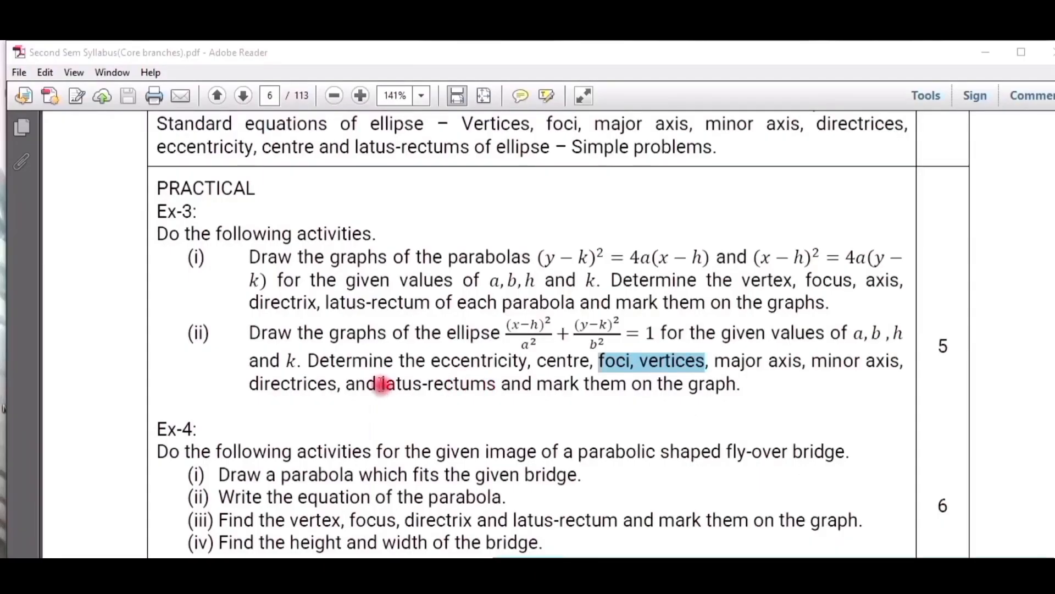
- Highlight "latus-rectums" in the syllabus PDF and, in GeoGebra, draw the line latus through focus F parallel to directrix f with Line(F, f)
drag(382, 384, 491, 391)
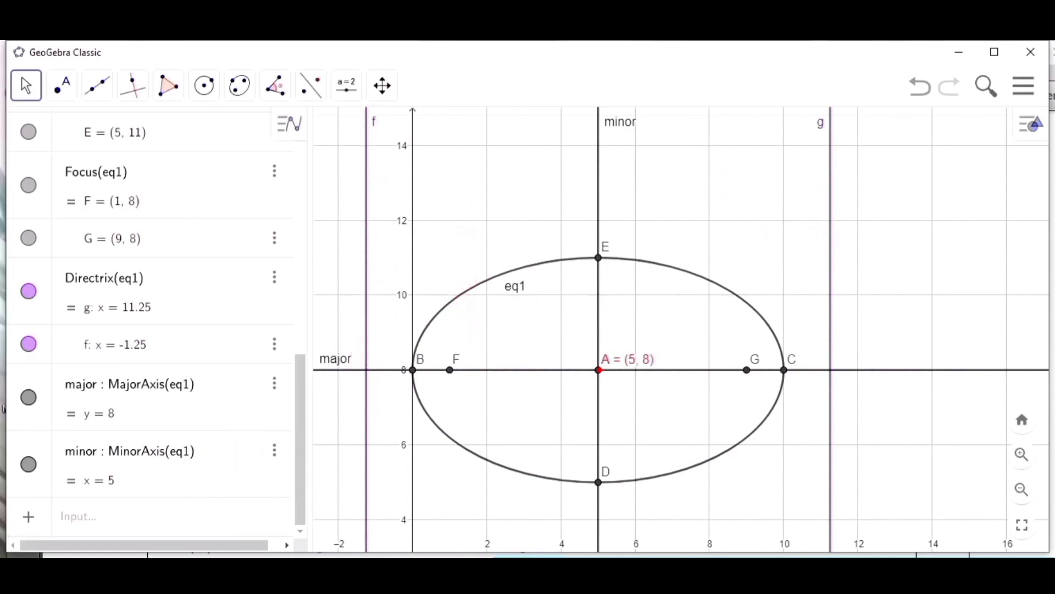
click(122, 519)
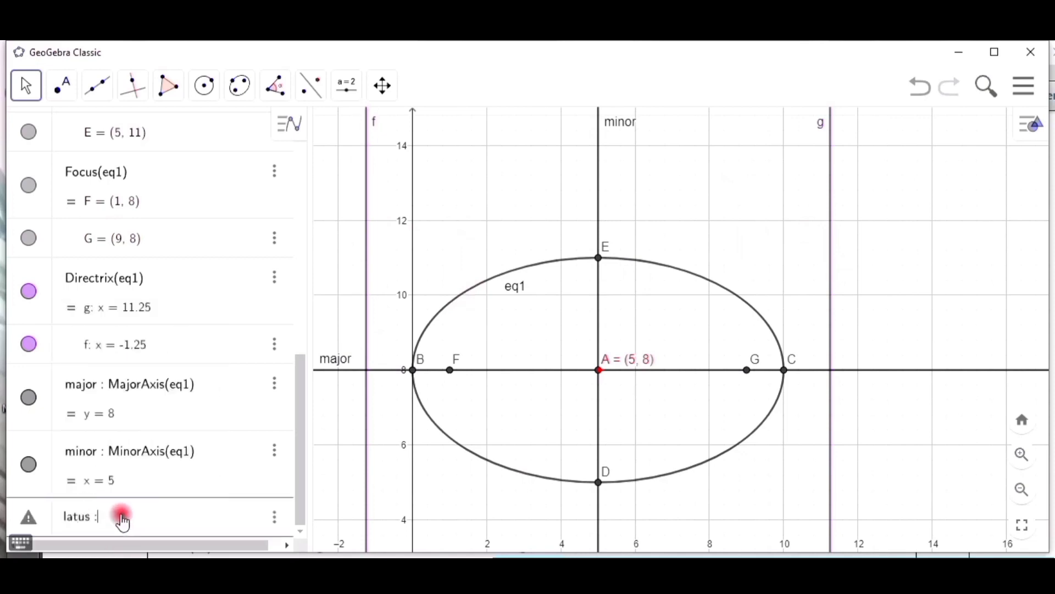
text(latus : lin)
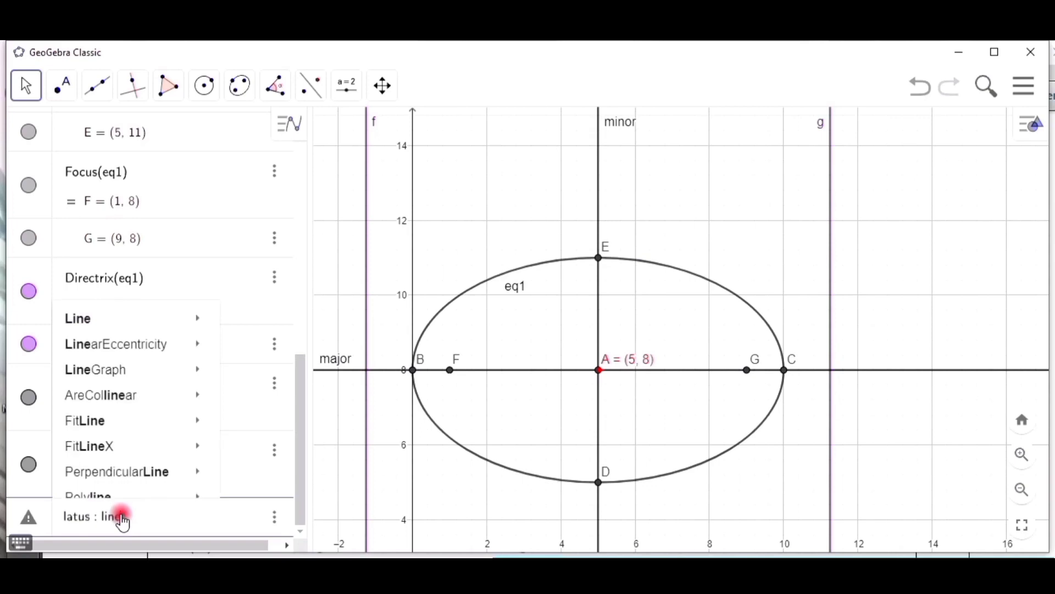
text(e(F,)
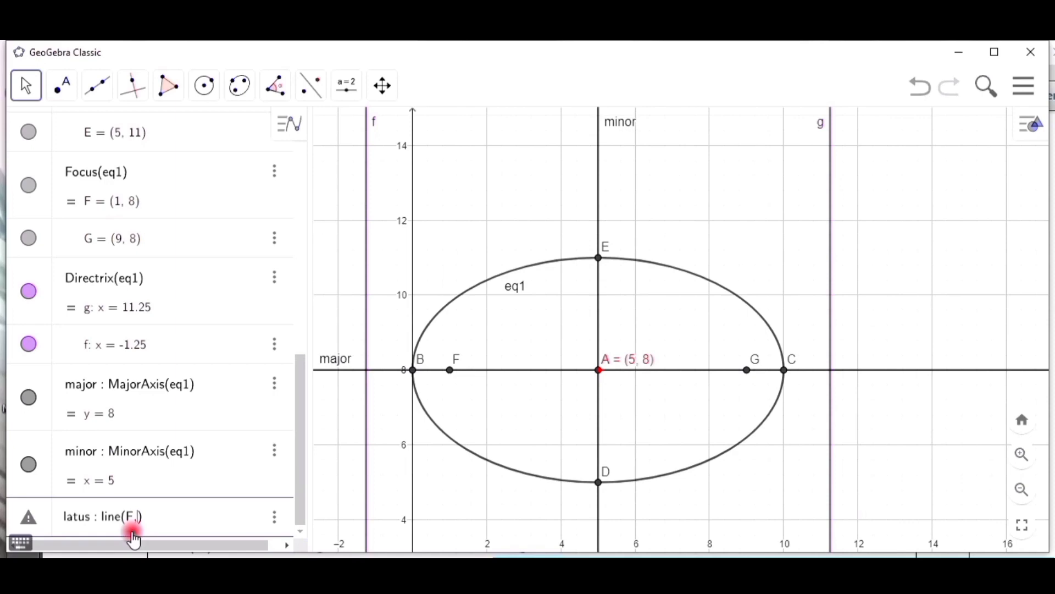
text(f)
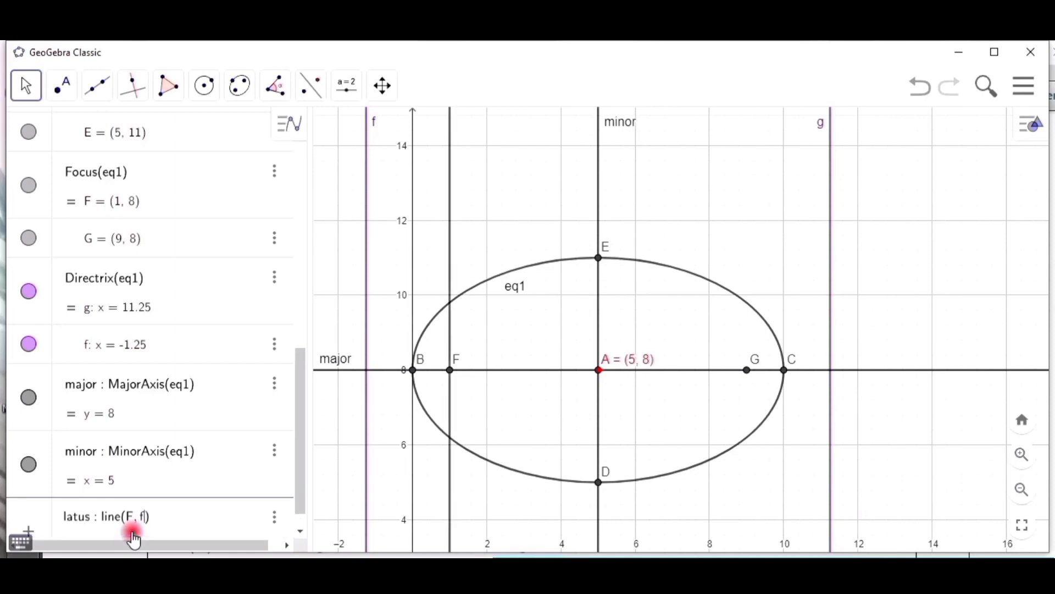
key(Return)
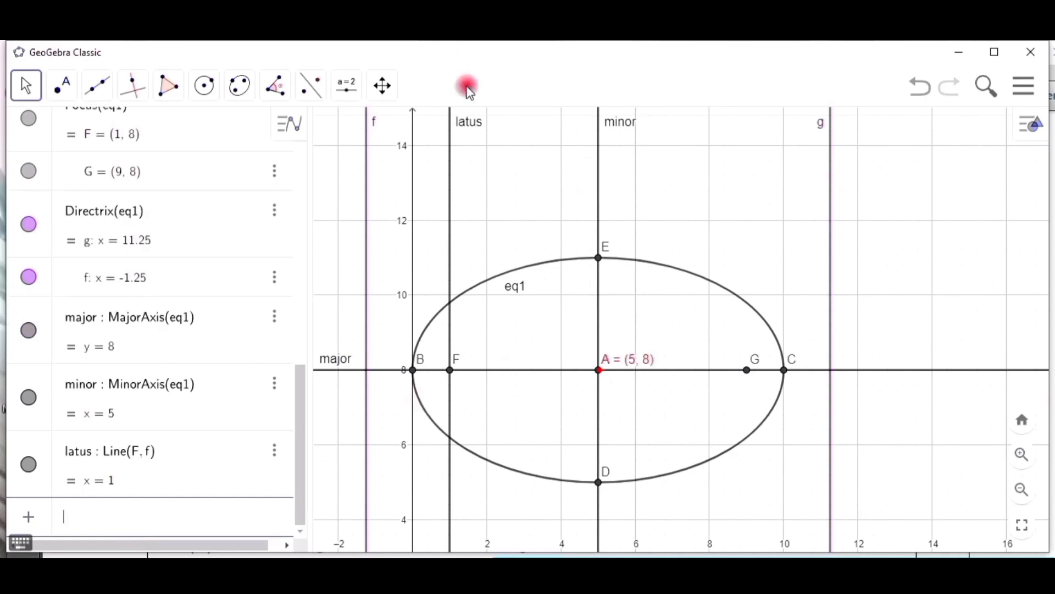
- Draw the second latus rectum, named latu1, through focus G parallel to directrix g with Line(G, g)
click(96, 517)
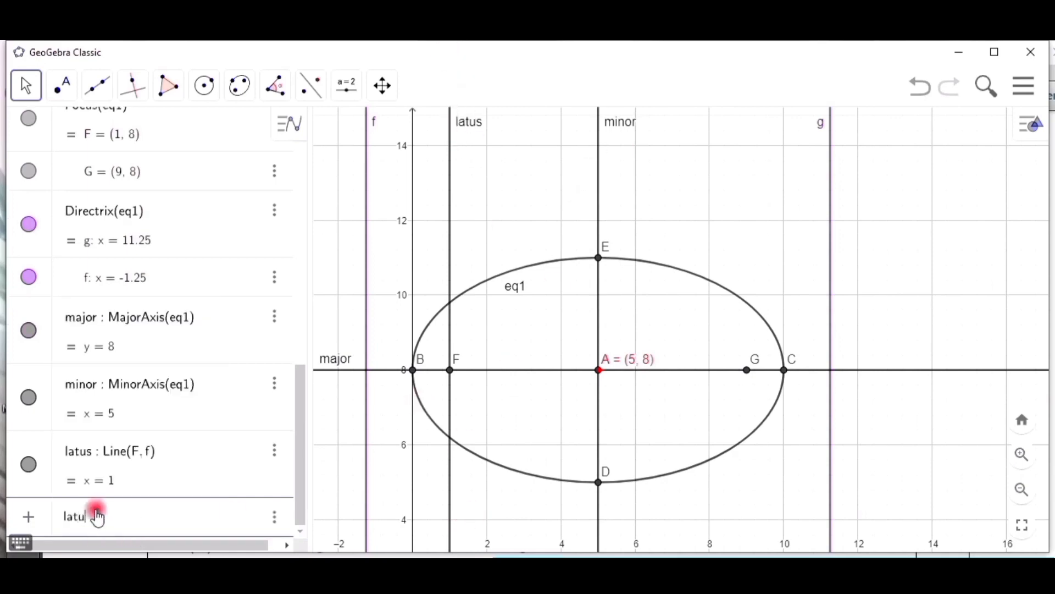
text(latu1:line()
text(G, g)
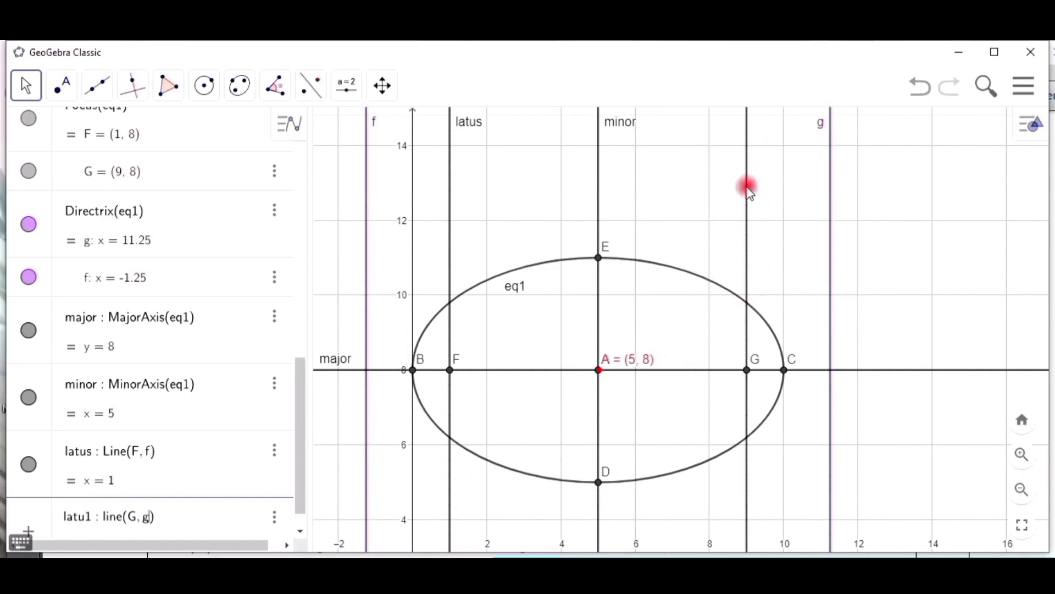
key(Return)
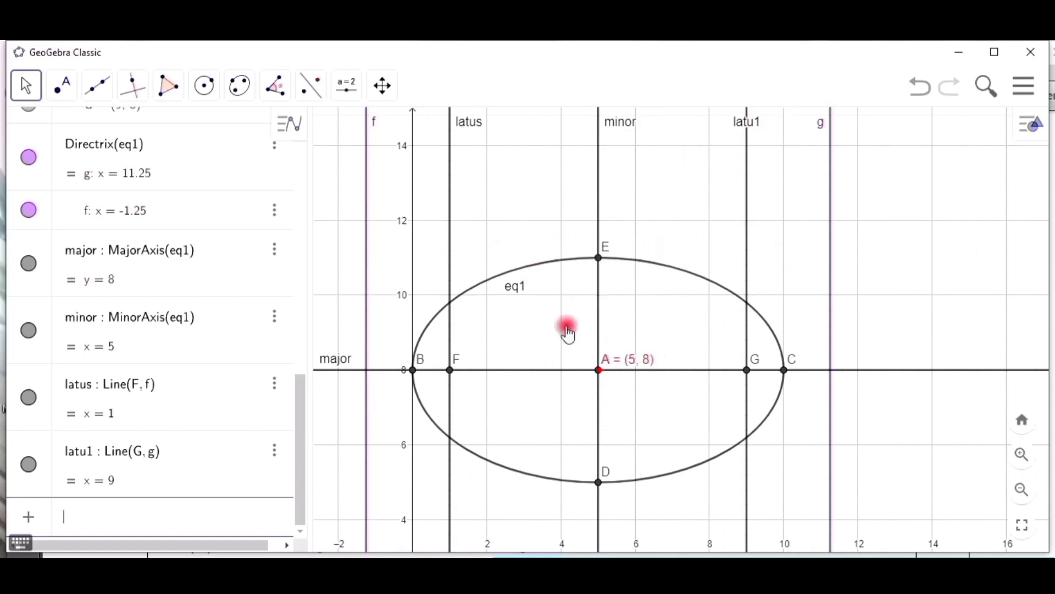
- Start the animation of all four sliders a, b, h and k so the ellipse and its properties vary together
scroll(571, 343, down, 2)
scroll(571, 346, up, 1)
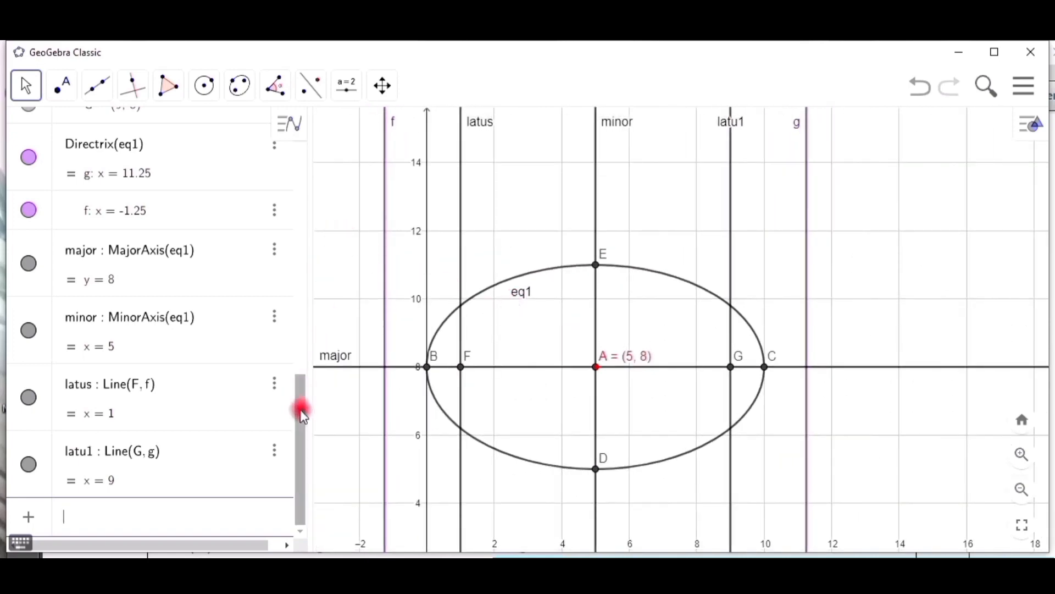
drag(300, 405, 285, 184)
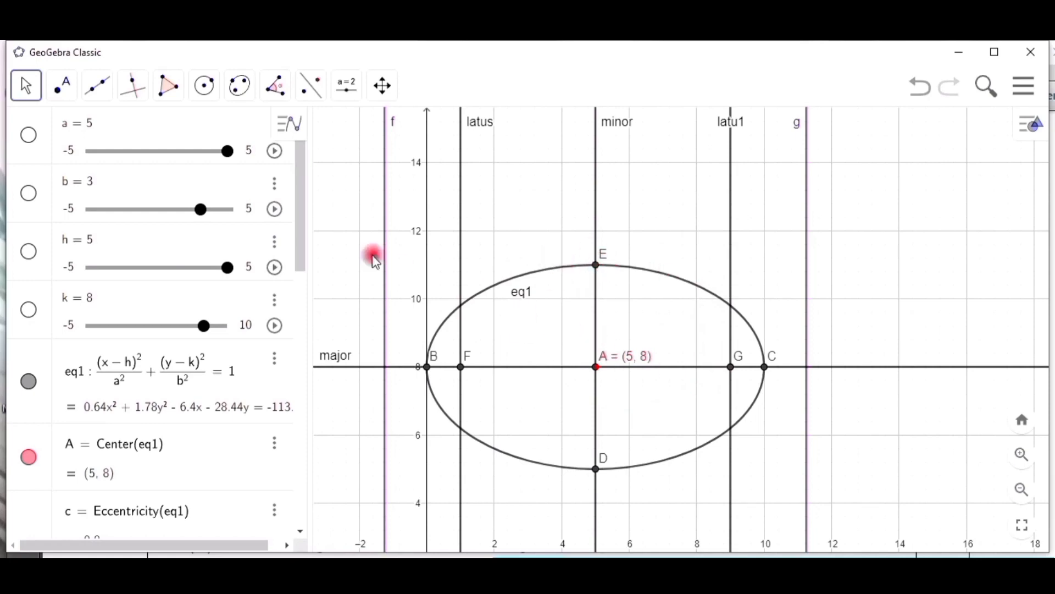
click(274, 150)
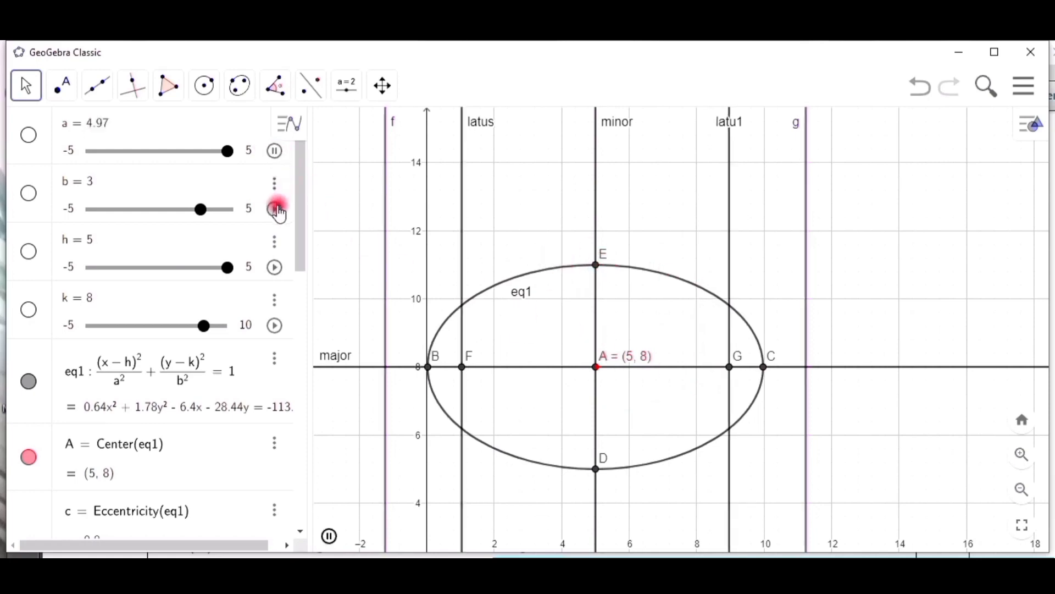
click(274, 208)
click(275, 267)
click(274, 325)
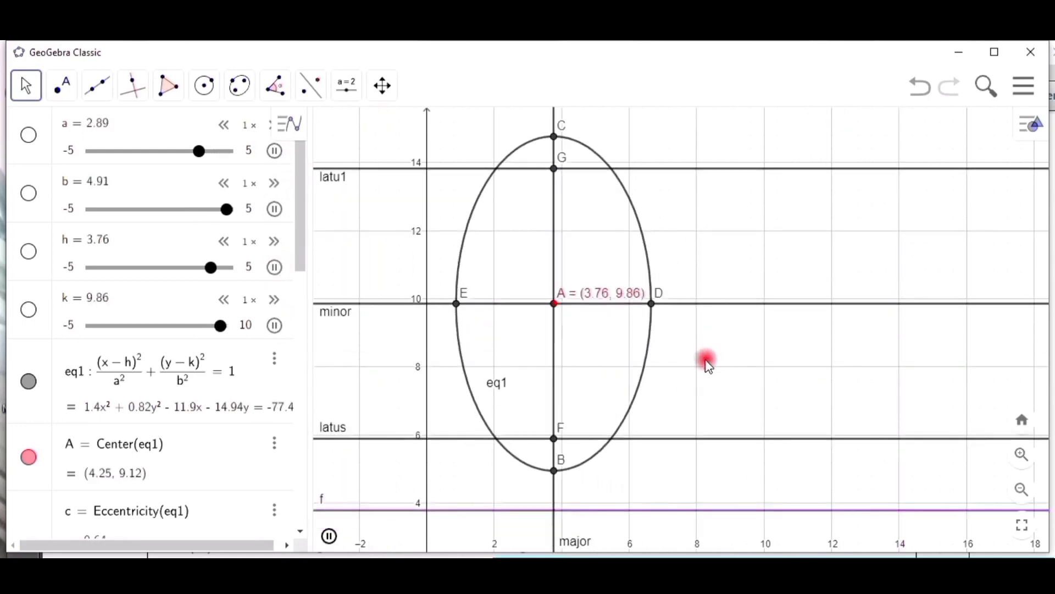
- Pan the graph with Move Graphics View to keep the animated ellipse in view
click(381, 85)
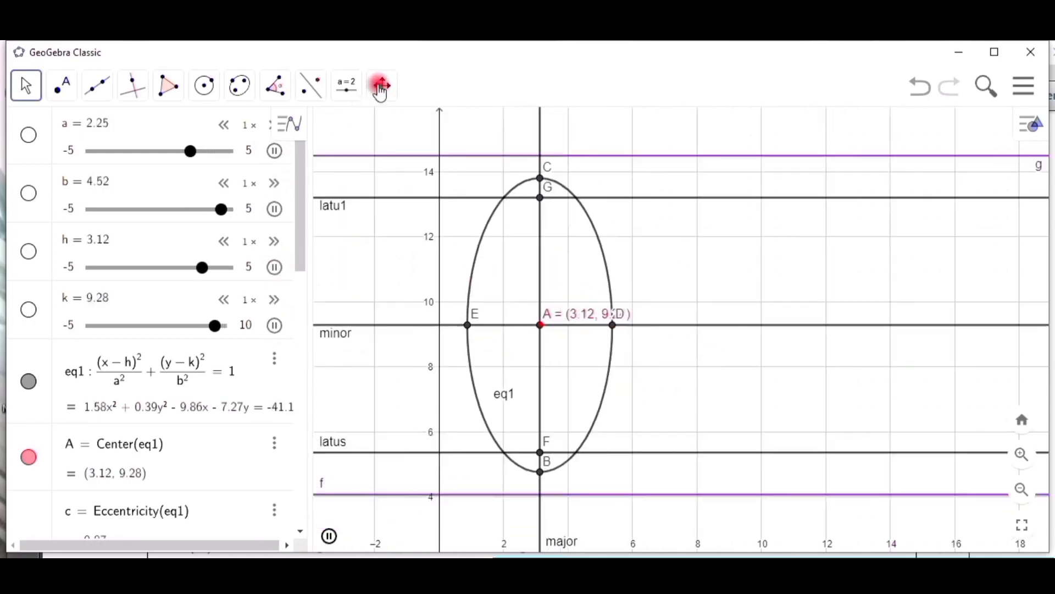
click(506, 308)
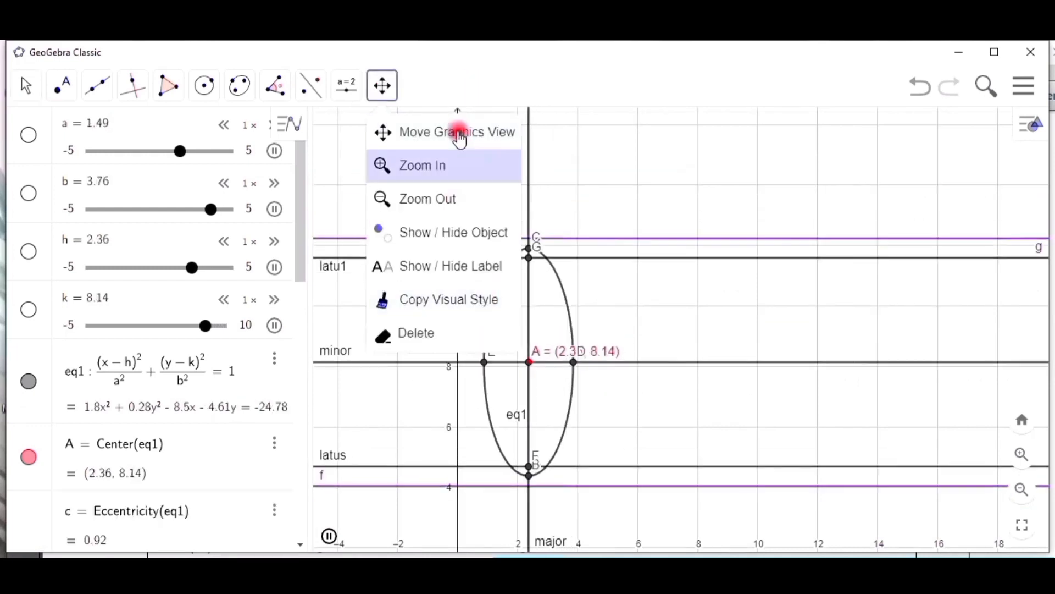
click(462, 134)
drag(507, 363, 667, 311)
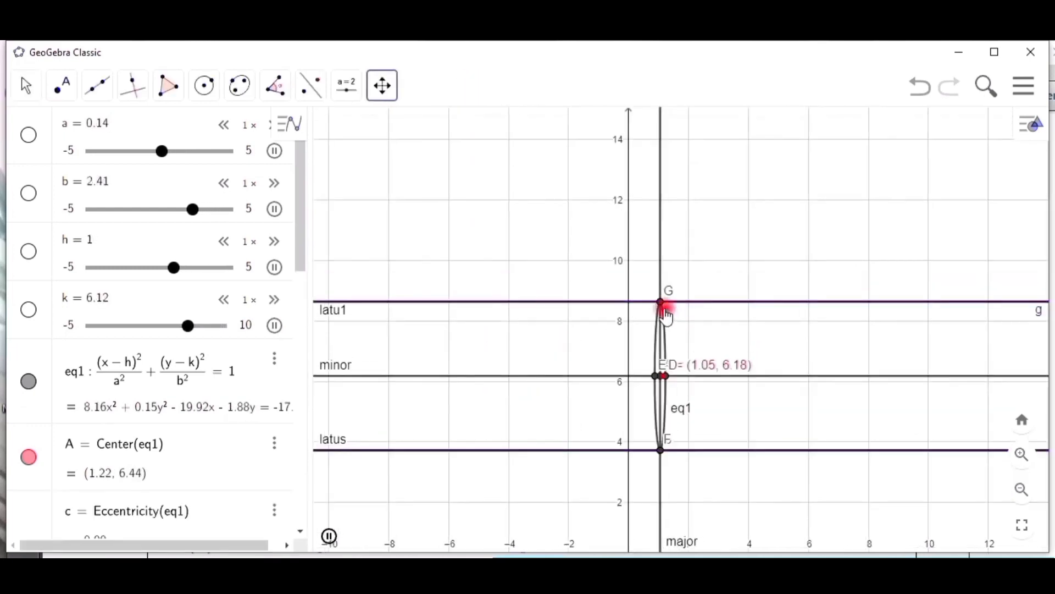